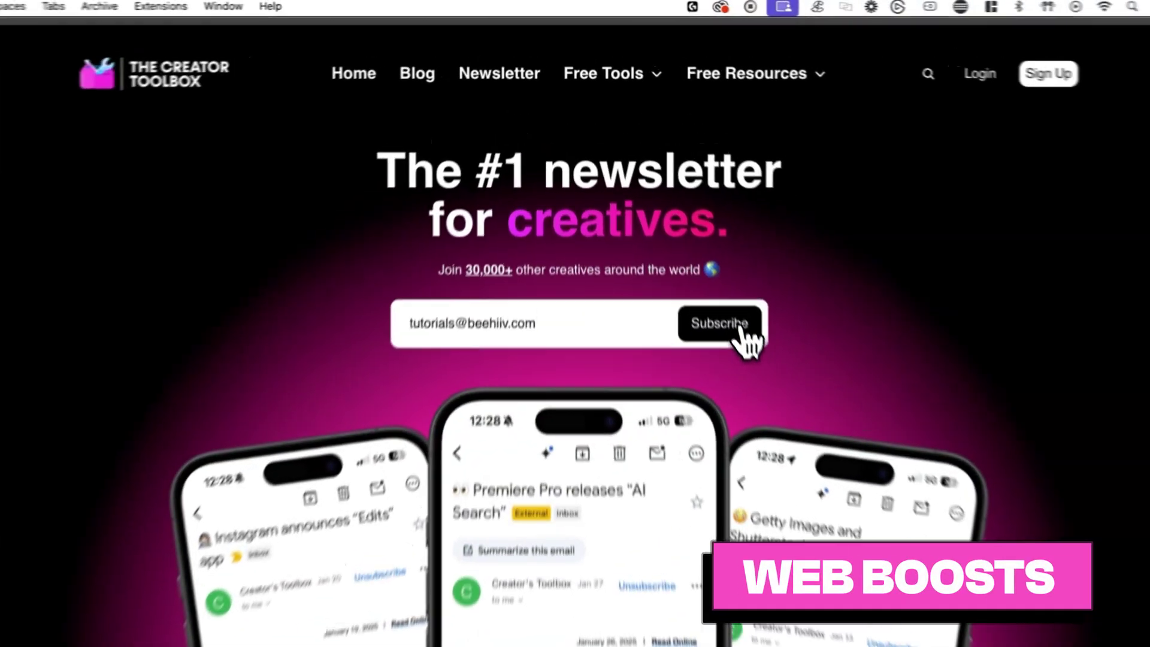
Subscribe to The Creator Toolbox from its website and scroll through the recommended newsletters.
click(696, 240)
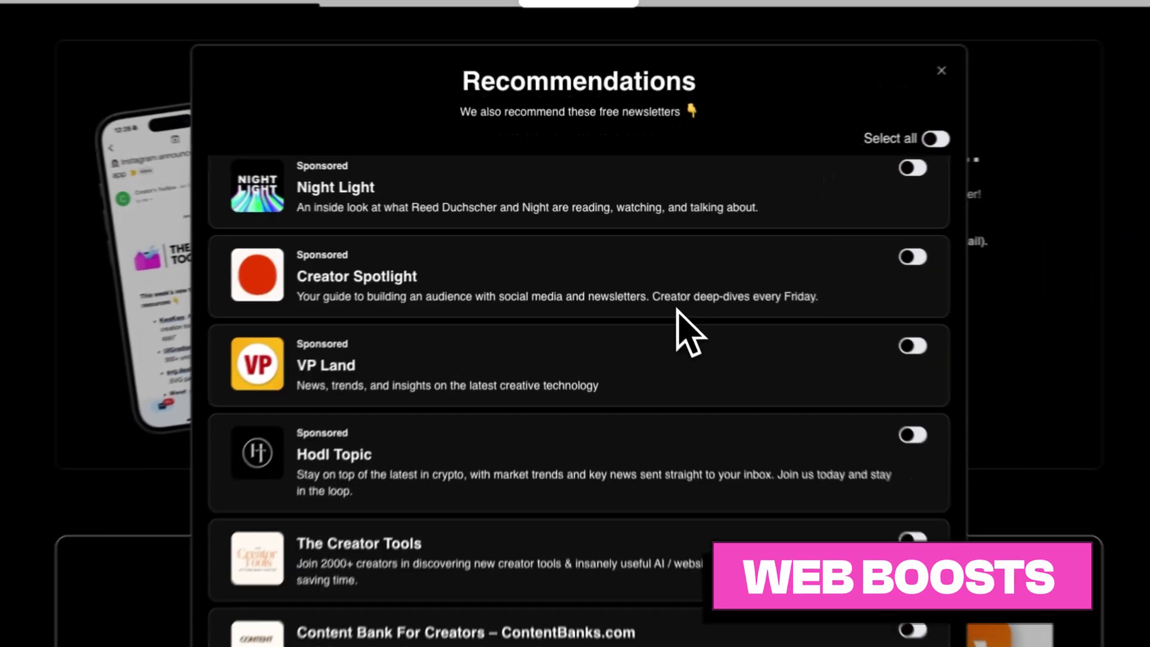
scroll(680, 315, down, 2)
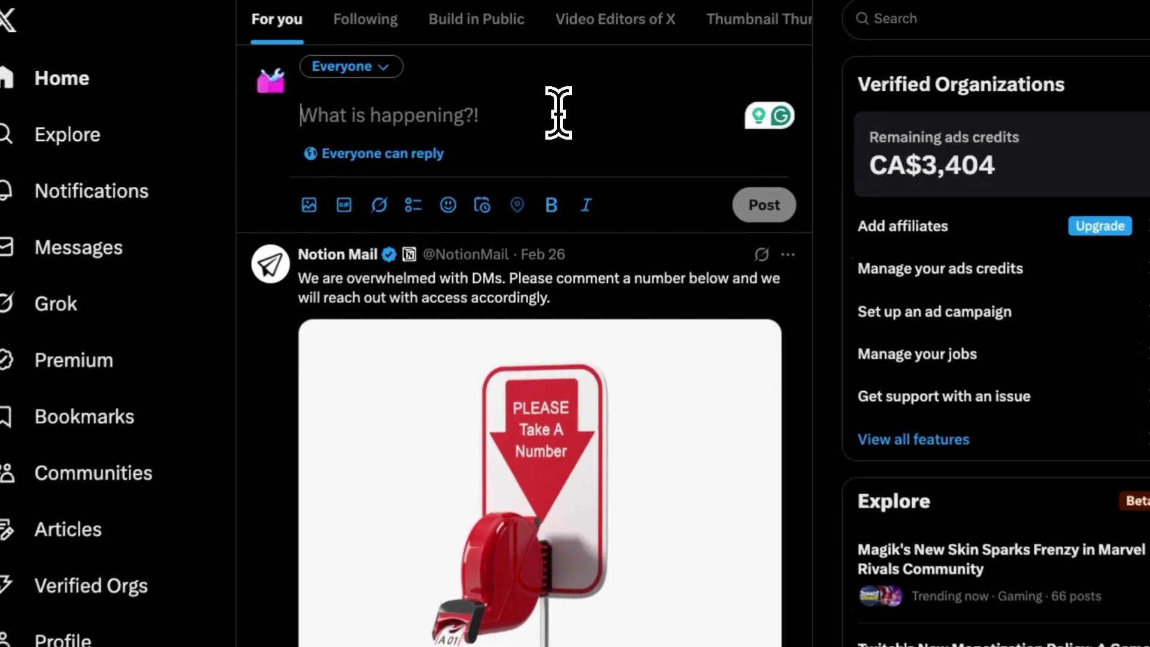
Publish an X post with the TheTechMargin recommendation blurb and subscribe link.
text(Check out this newsletter covering ideas, insightful analysis, and emerging trends where tech, business, and creativity converge: https://news.the-tech-margin.com/subscribe?_bhba=13537081-af22-493e-a7b5-bd721d44eadd)
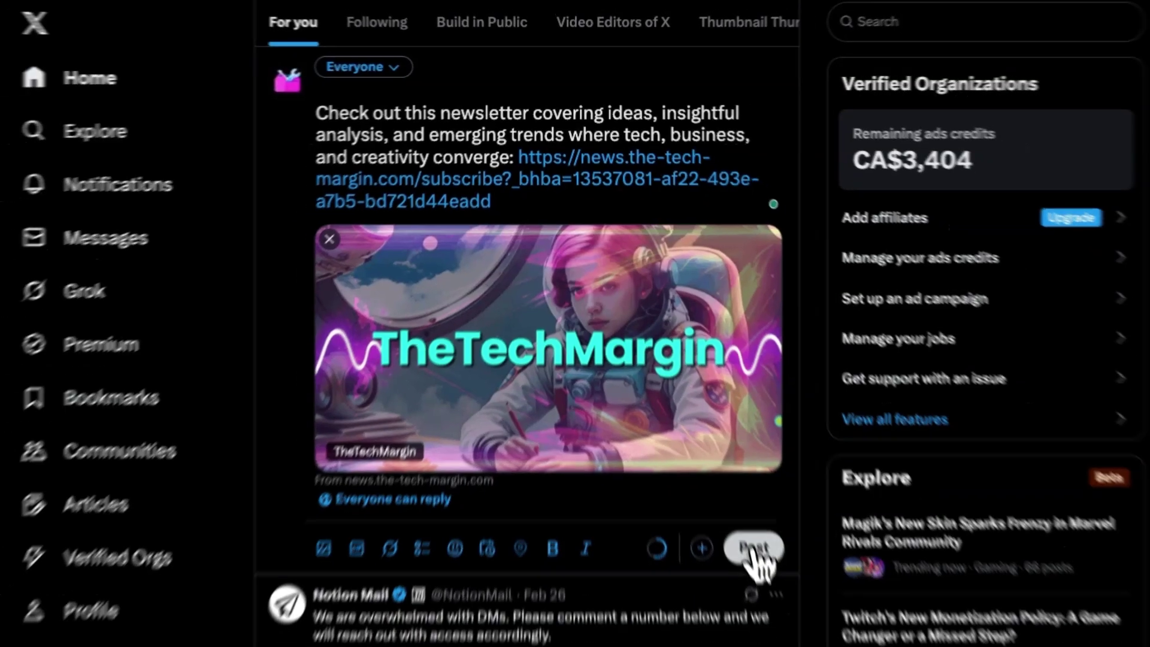
click(769, 588)
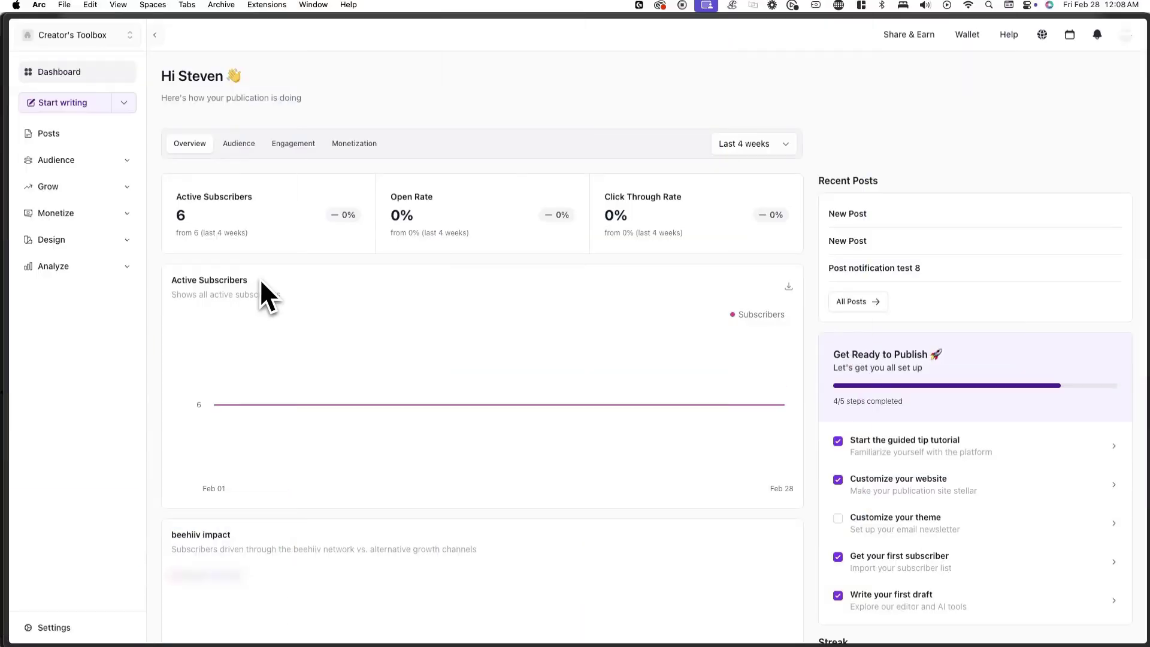
Open Grow > Boosts and highlight the $1,000.00 available balance.
click(97, 186)
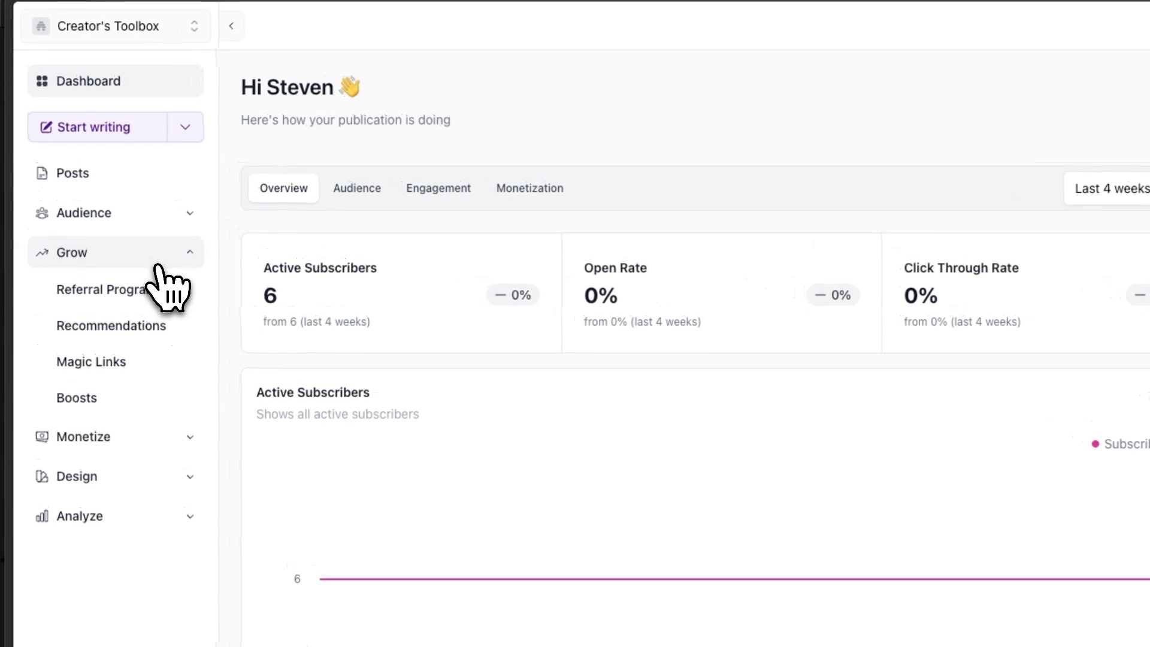
click(144, 401)
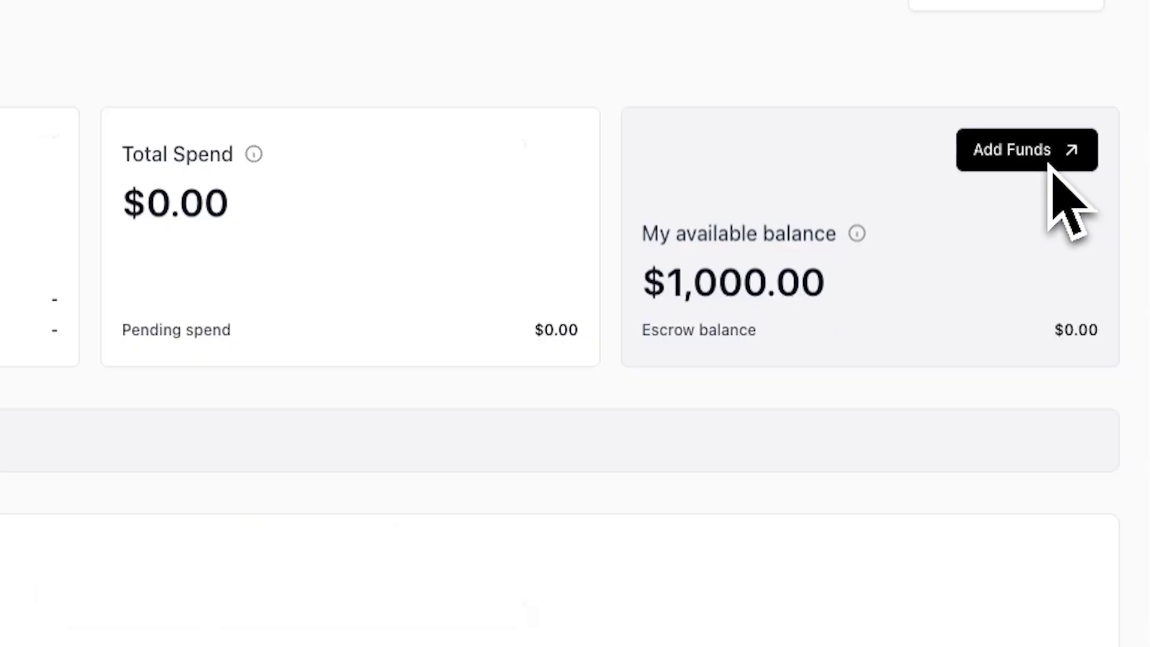
drag(803, 284, 847, 294)
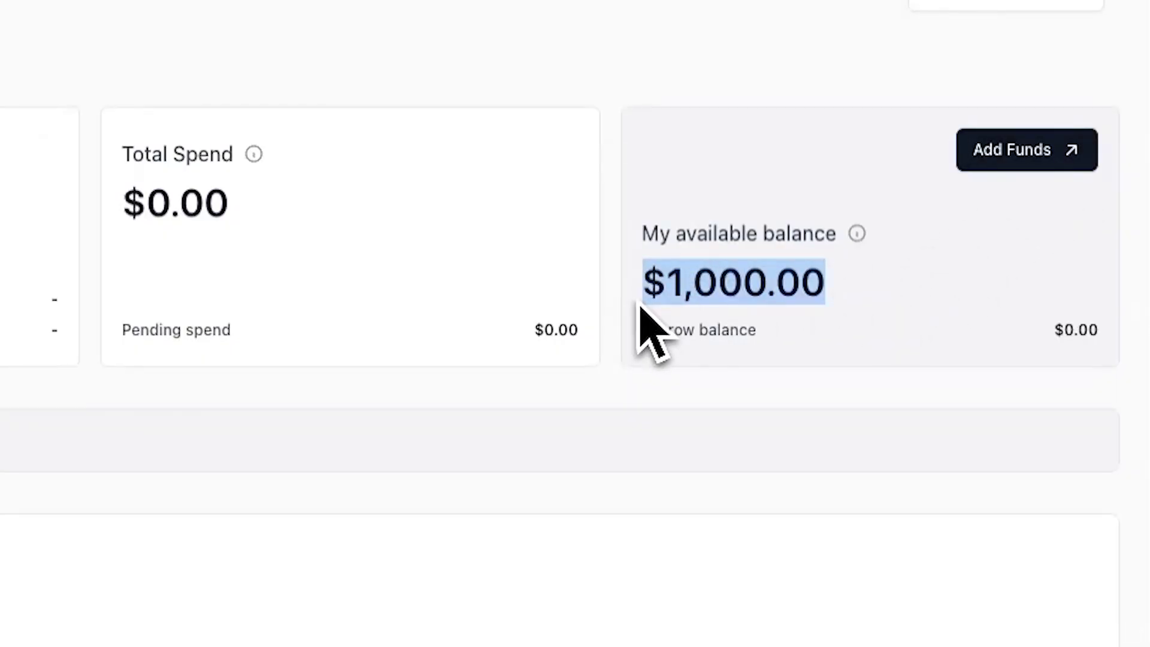
click(685, 294)
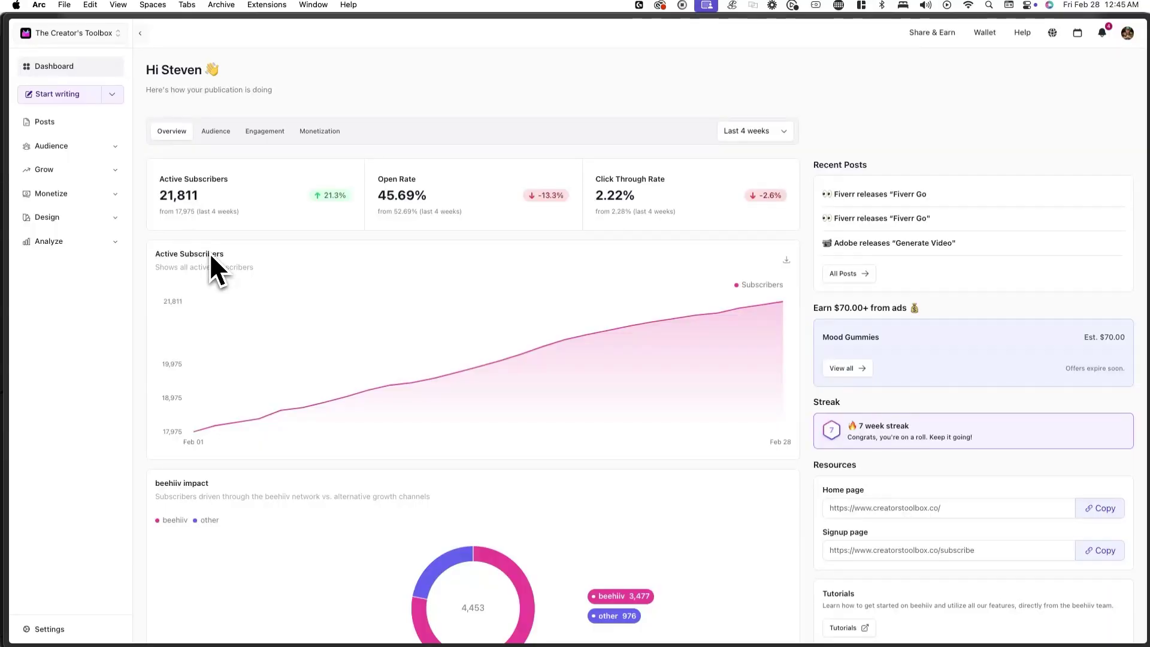
Open Monetize > Boosts and browse the partner offers in the marketplace.
click(95, 194)
click(92, 238)
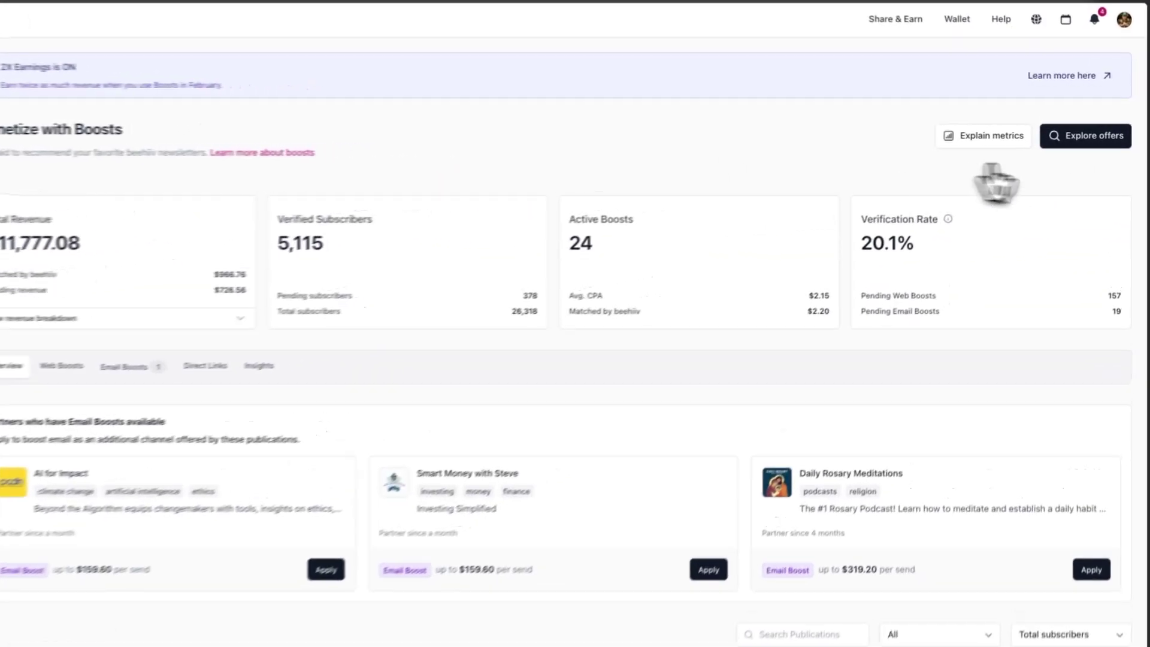
click(1077, 148)
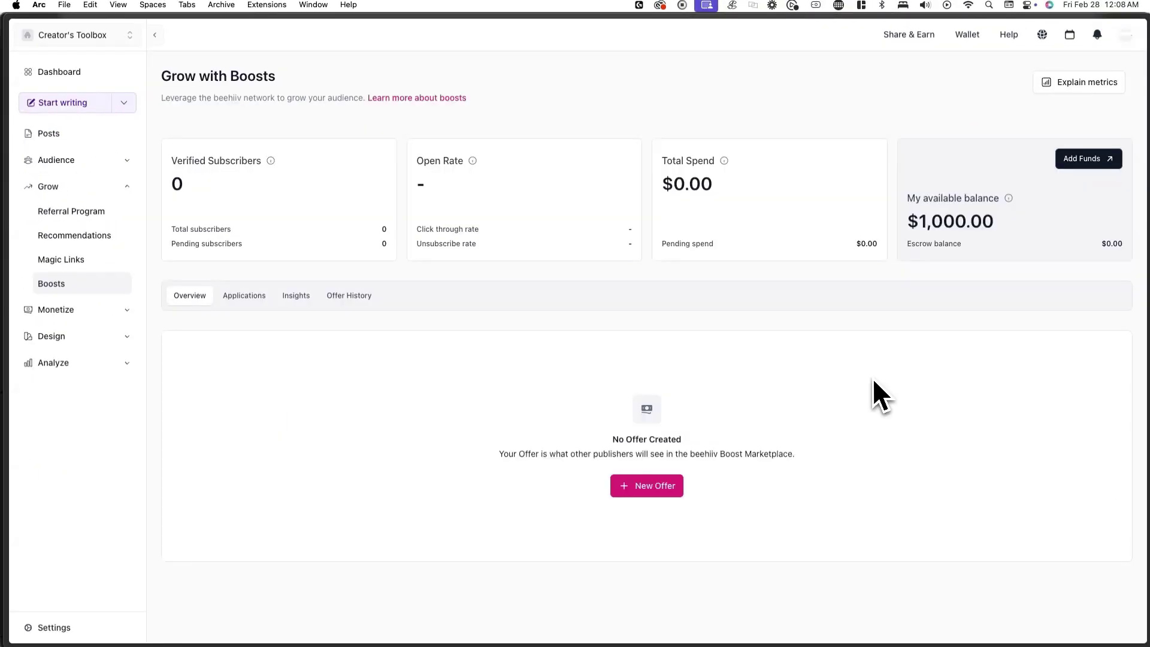
Create a new offer at $2.50 CPA and begin entering 'Content creators and designers' as target audience.
click(647, 485)
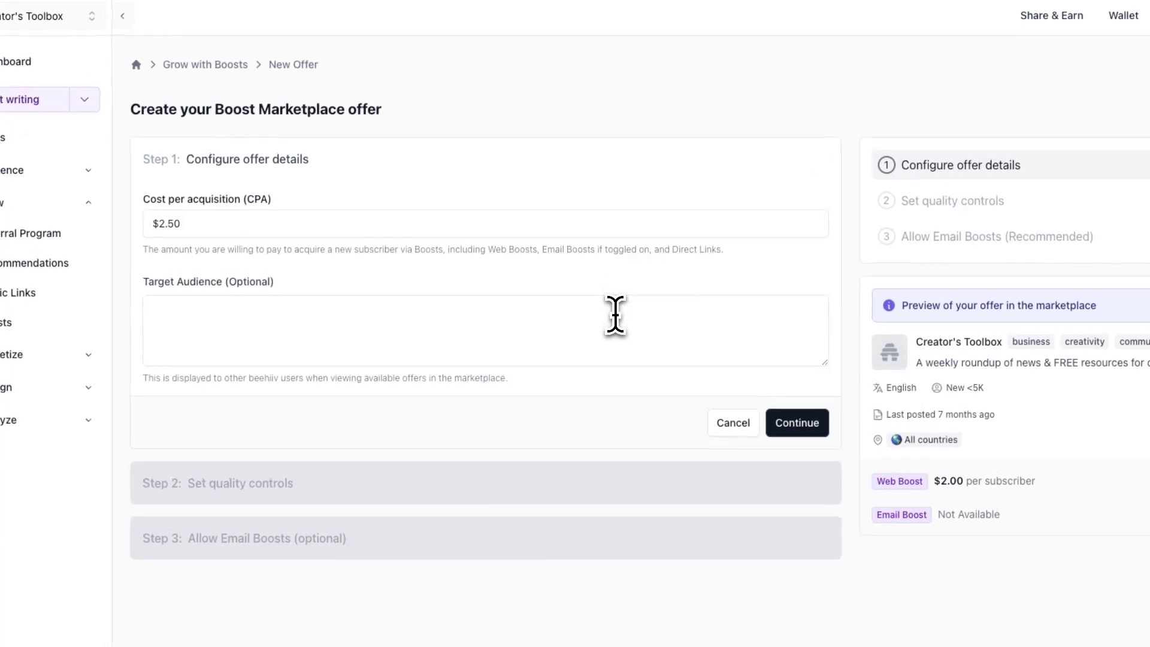
click(616, 314)
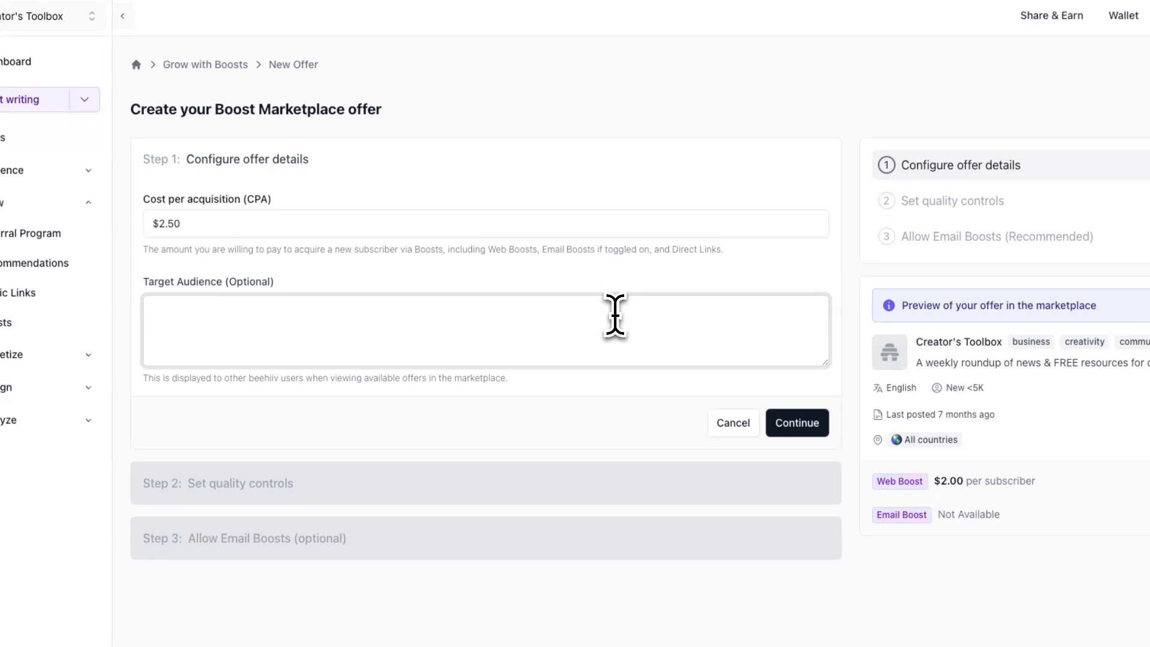
text(C)
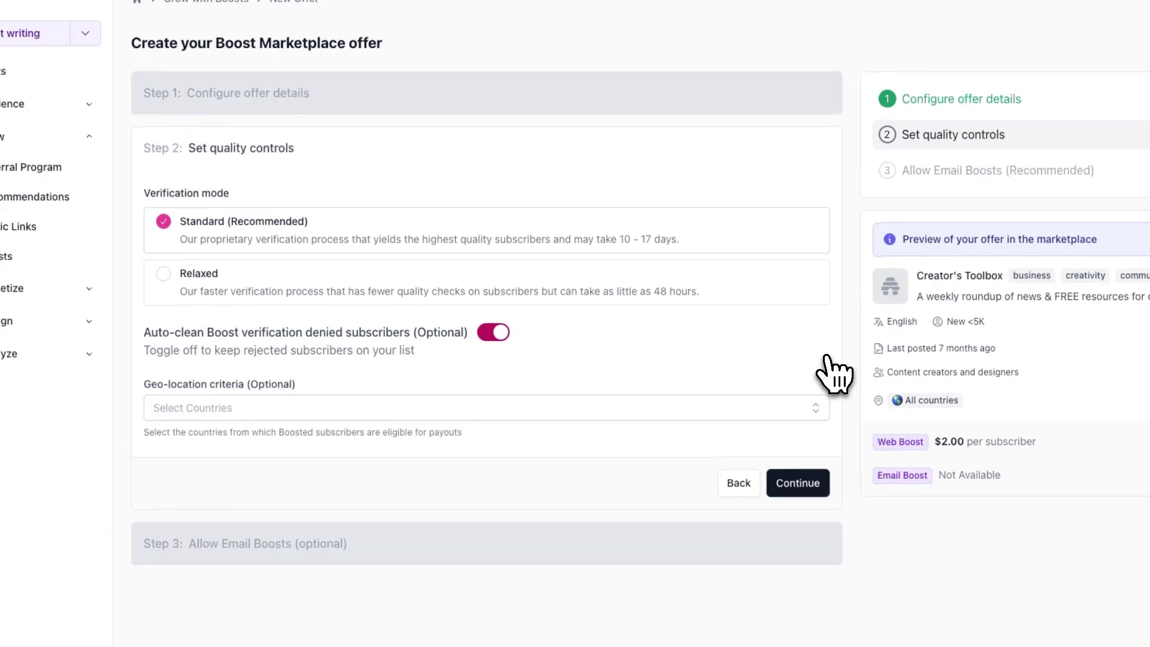
Set the offer's geo-location criteria to United States of America.
click(774, 405)
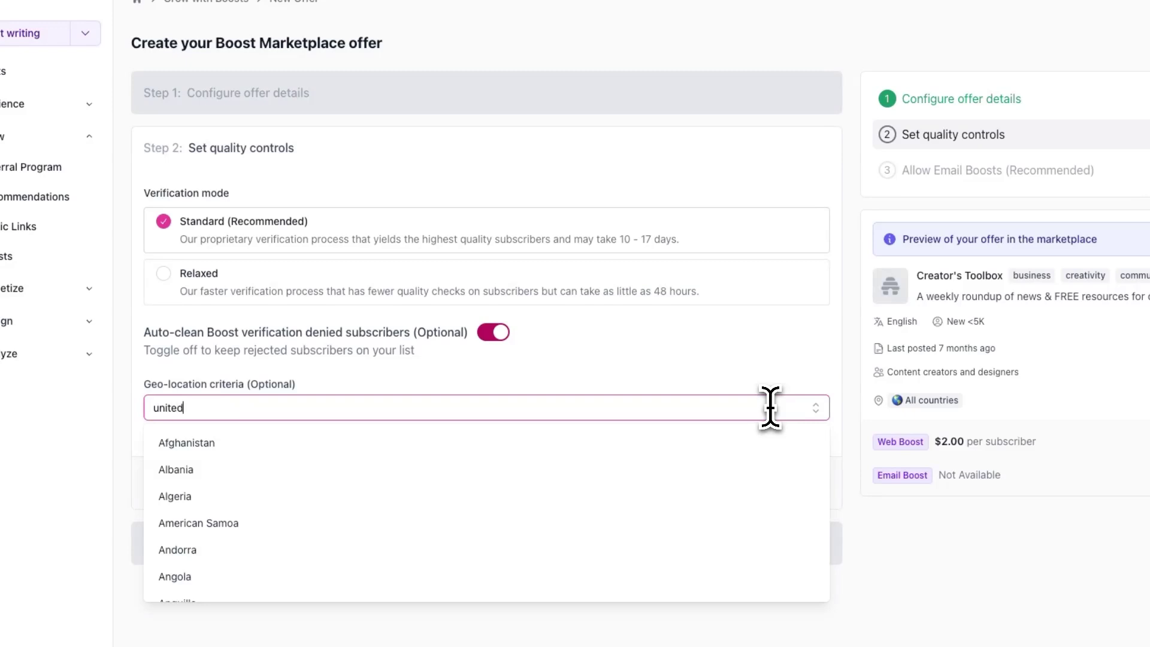
click(508, 550)
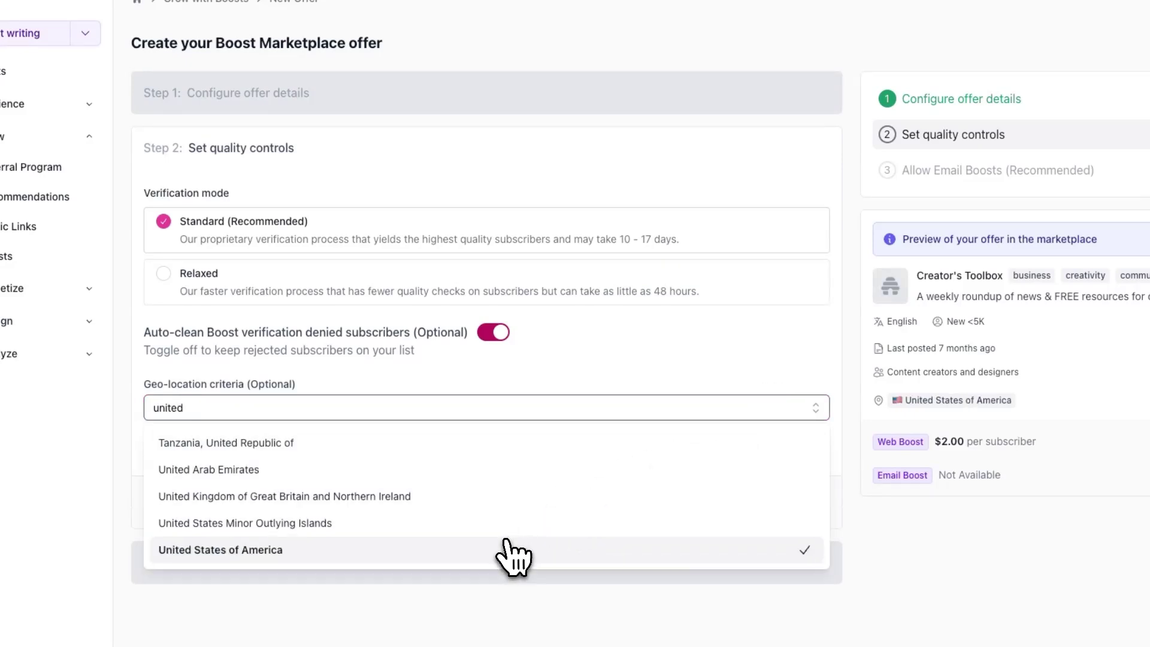
click(691, 348)
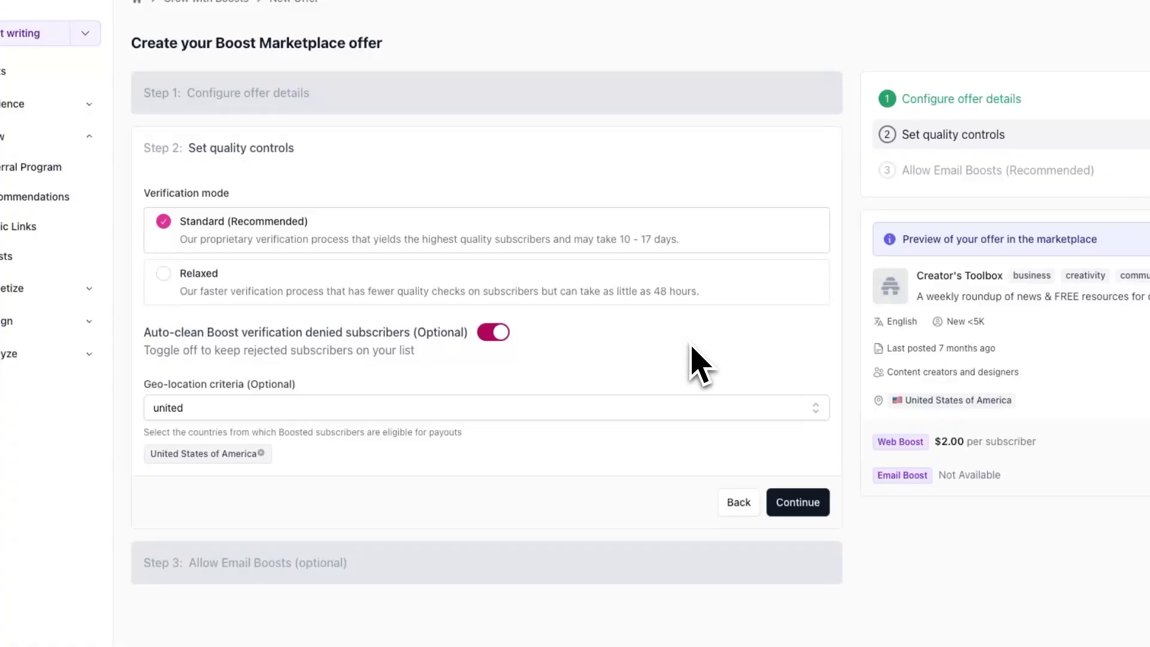
Move to the Email Boosts step, enable the Email Boost channel, and set max spend to 200.
click(779, 497)
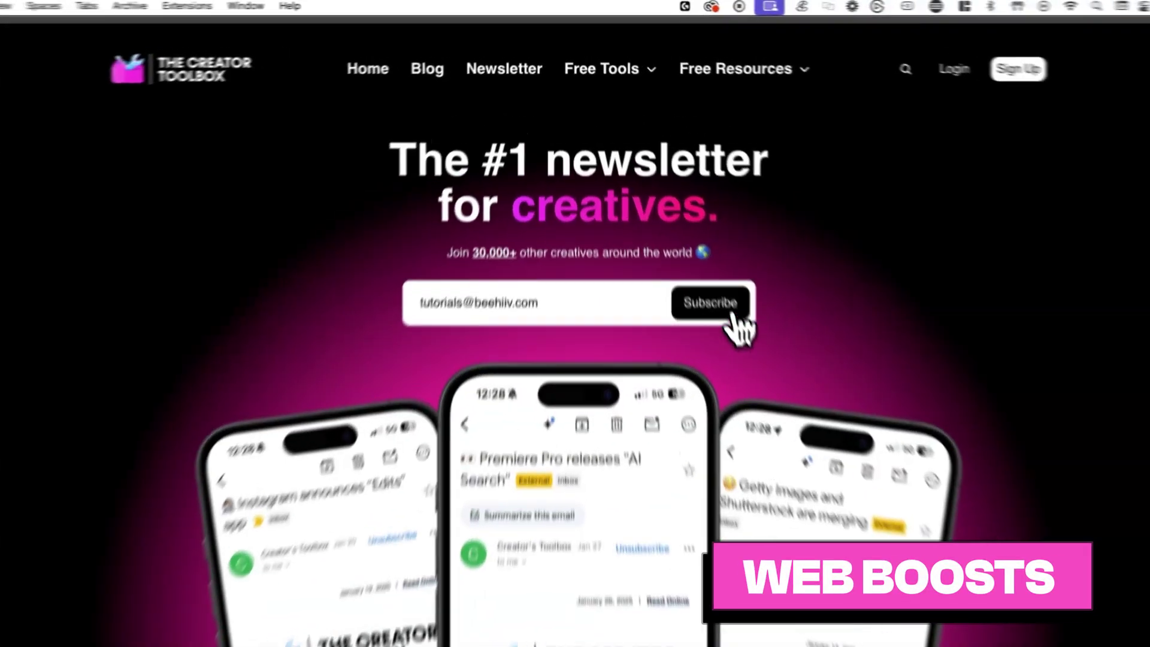
click(733, 315)
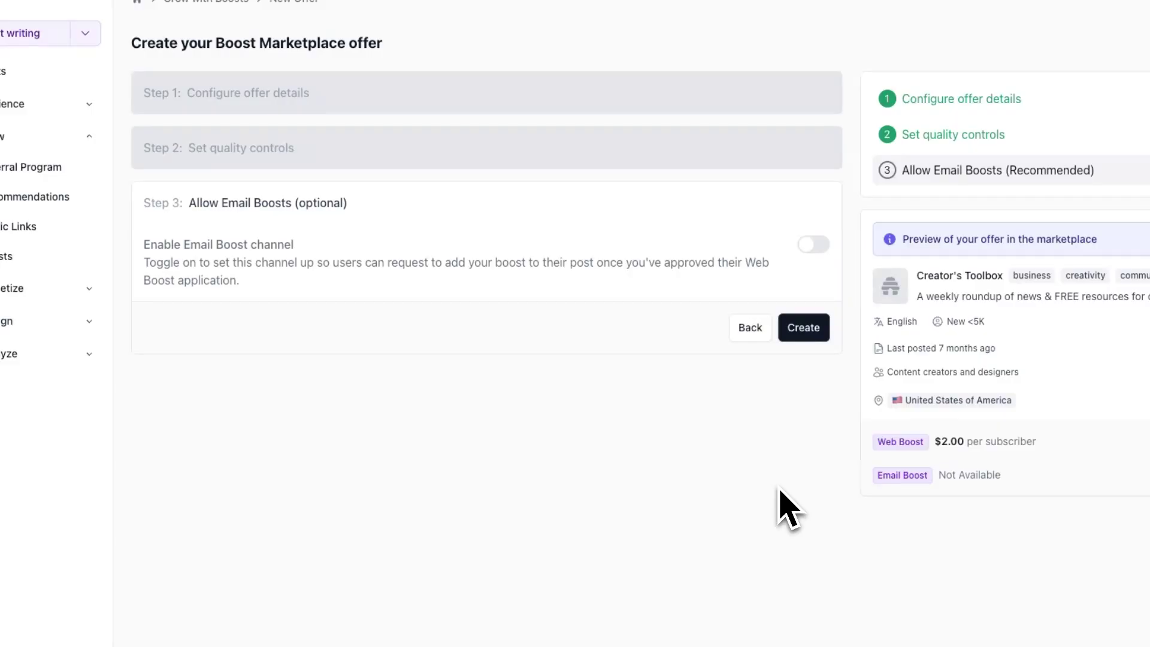
click(813, 245)
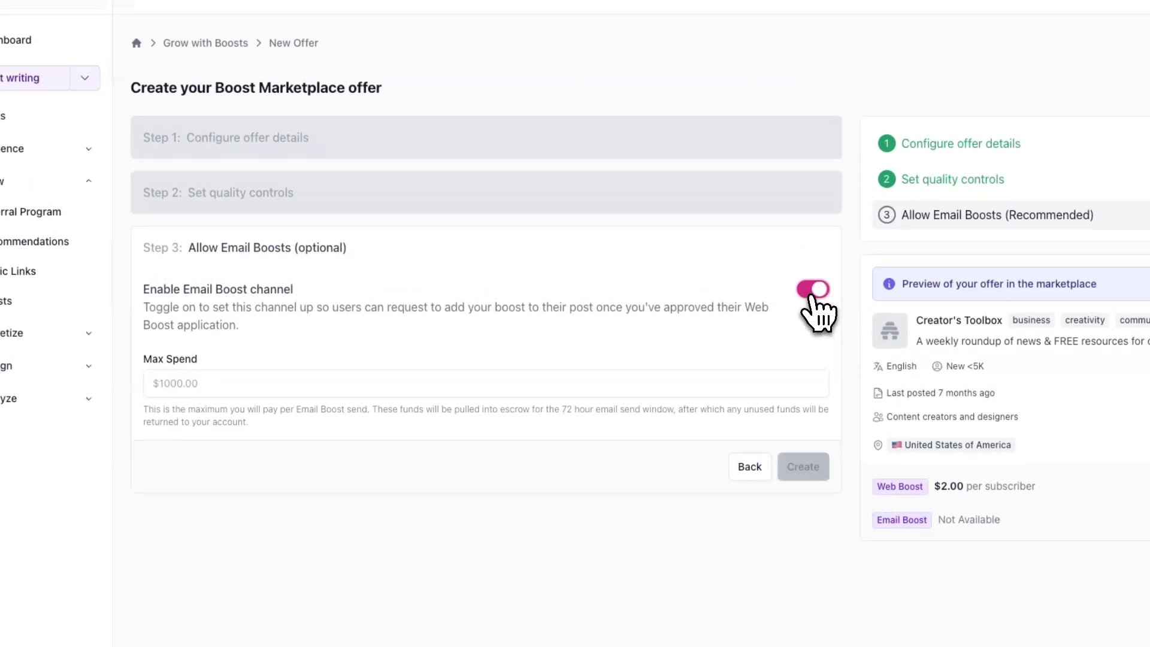
click(762, 378)
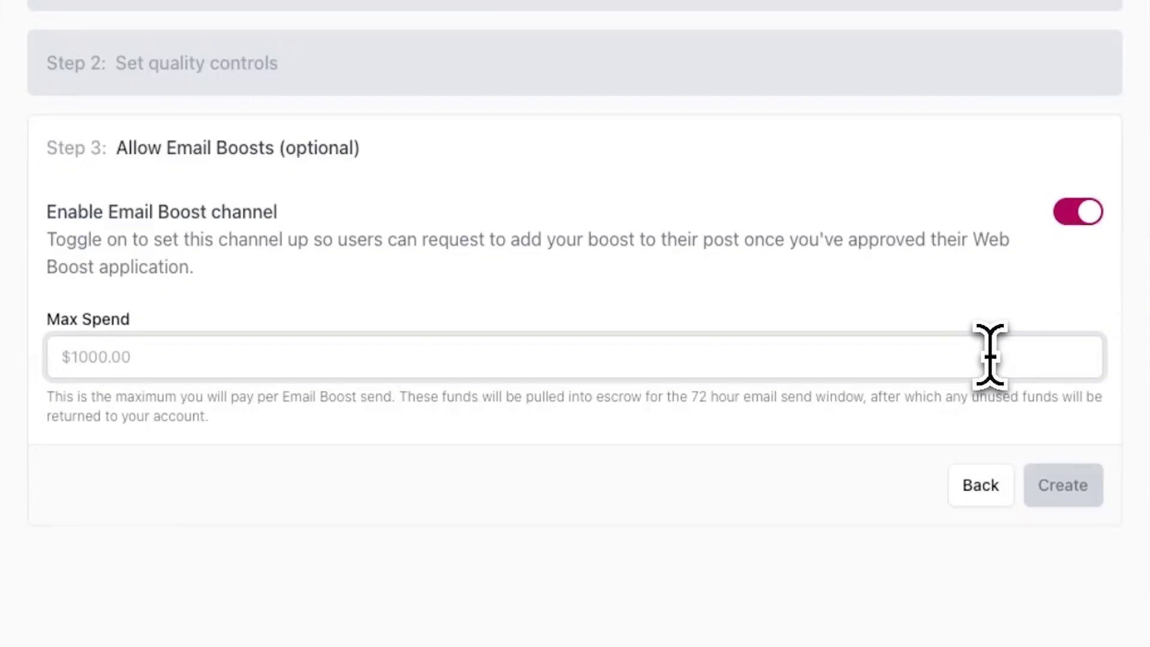
text(200)
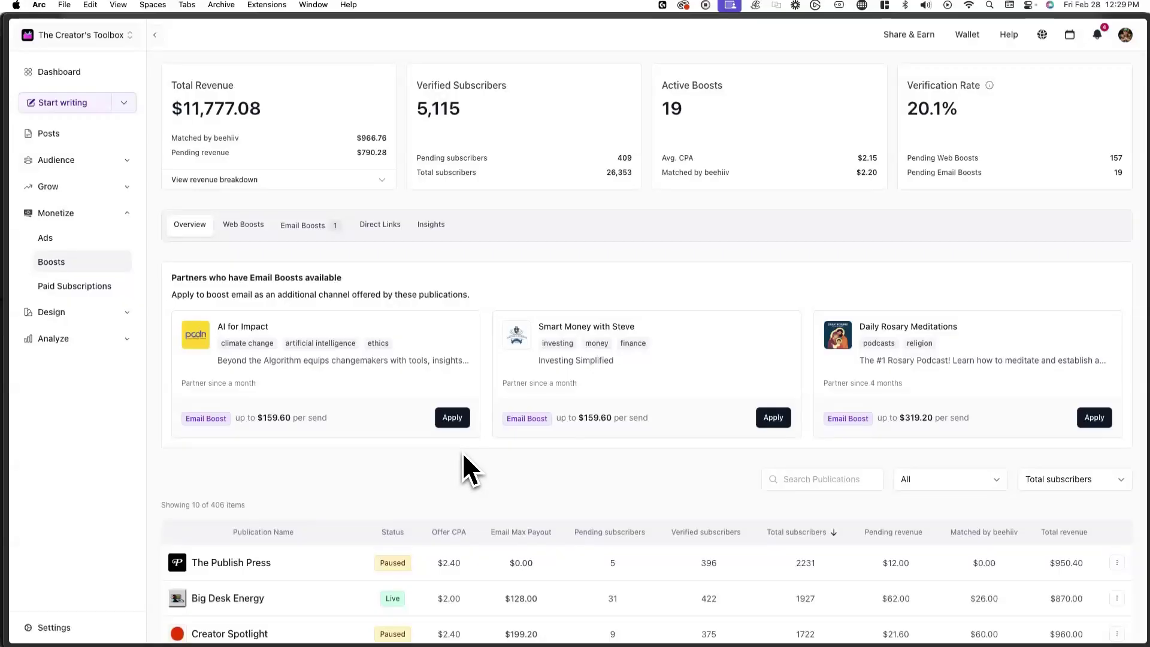
Apply to email-boost AI for Impact and Smart Money with Steve, then start on Daily Rosary Meditations.
click(454, 419)
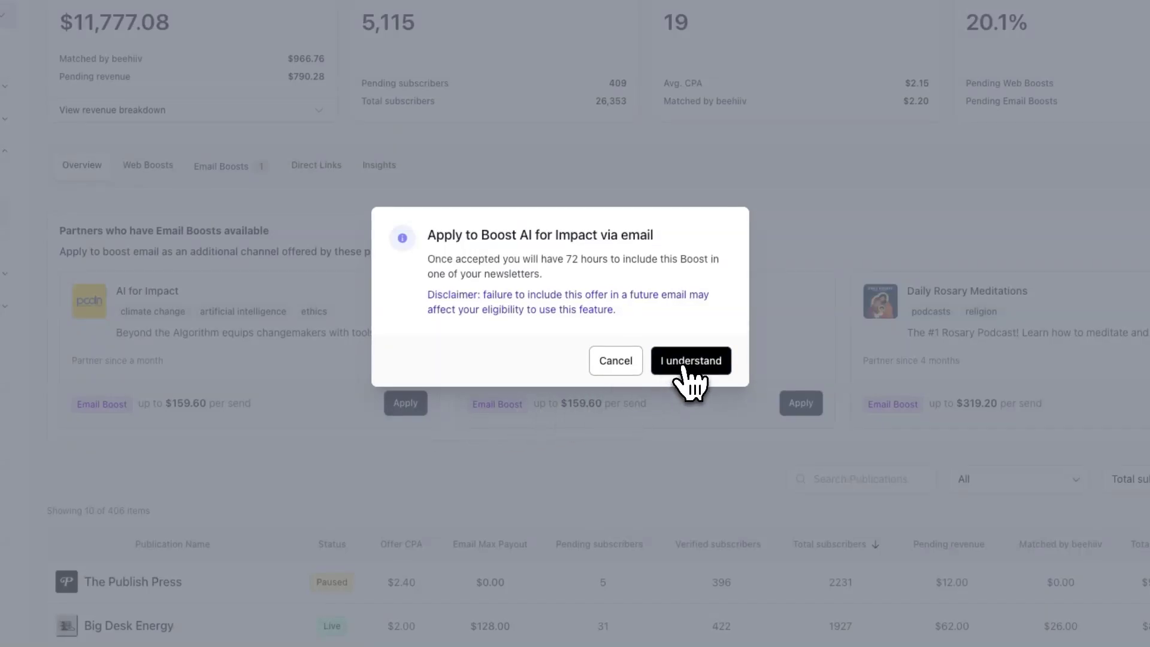
click(690, 361)
click(797, 405)
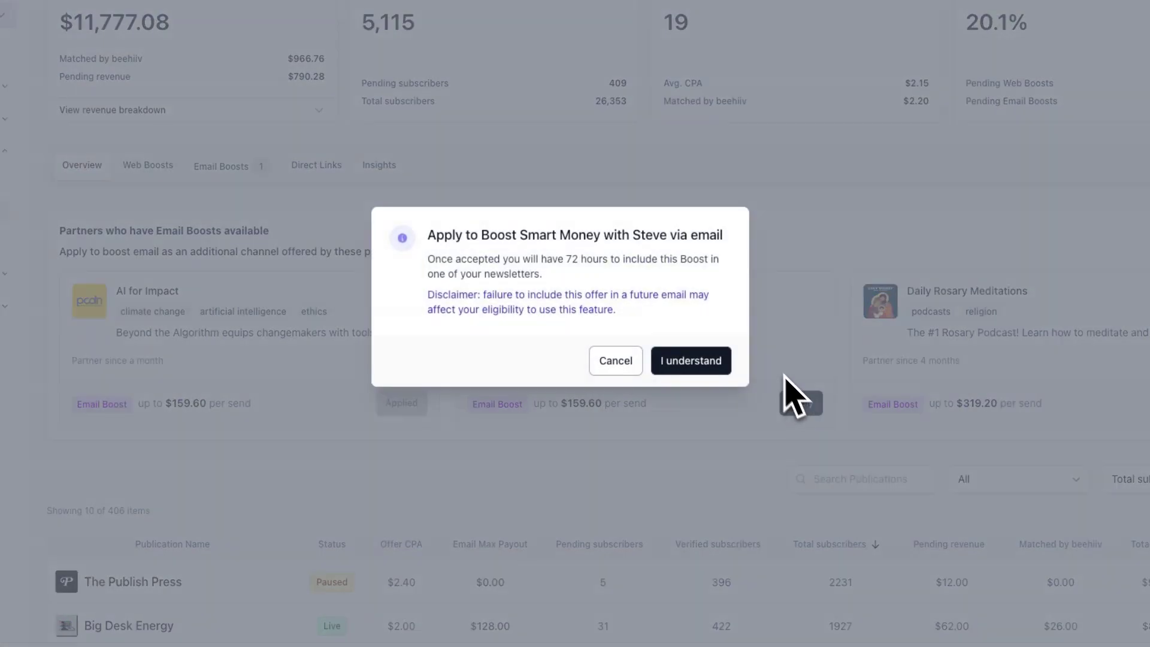
click(691, 360)
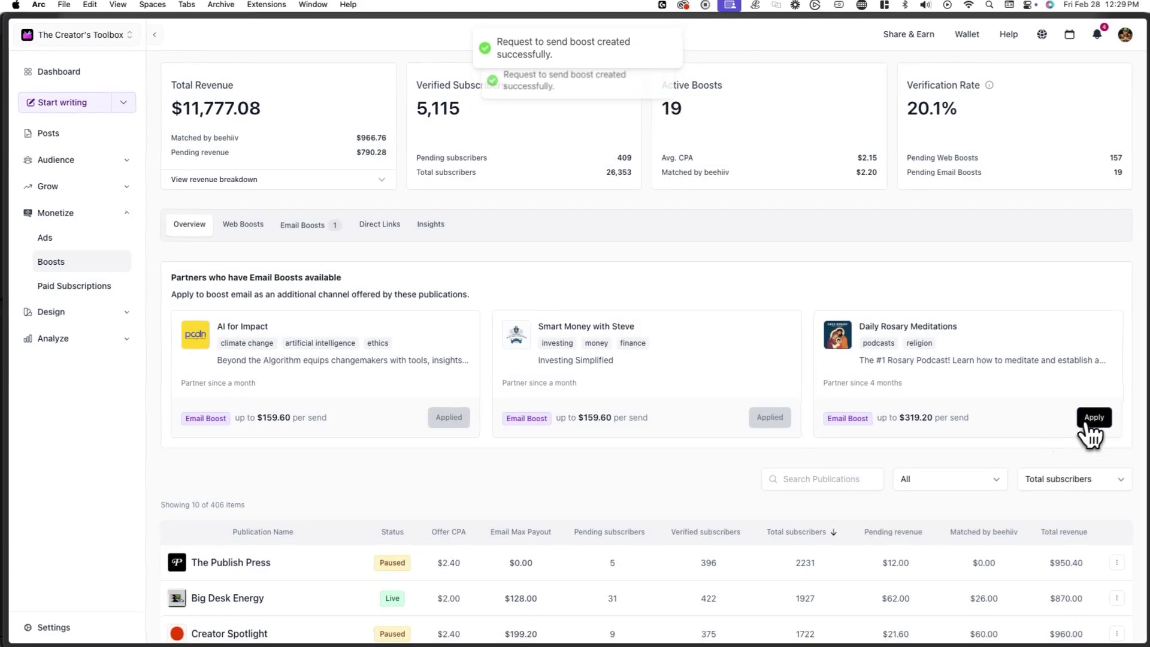
click(1091, 419)
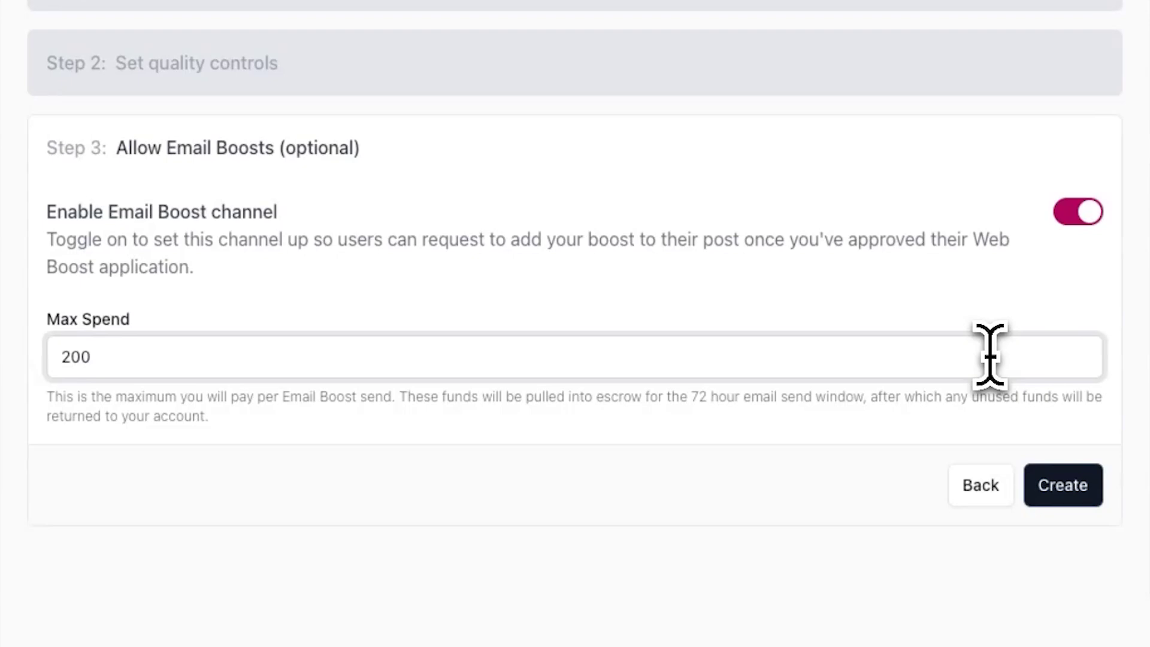
Create the offer, then try reporting Creatives Anonymous and inviting publications to boost.
click(1055, 492)
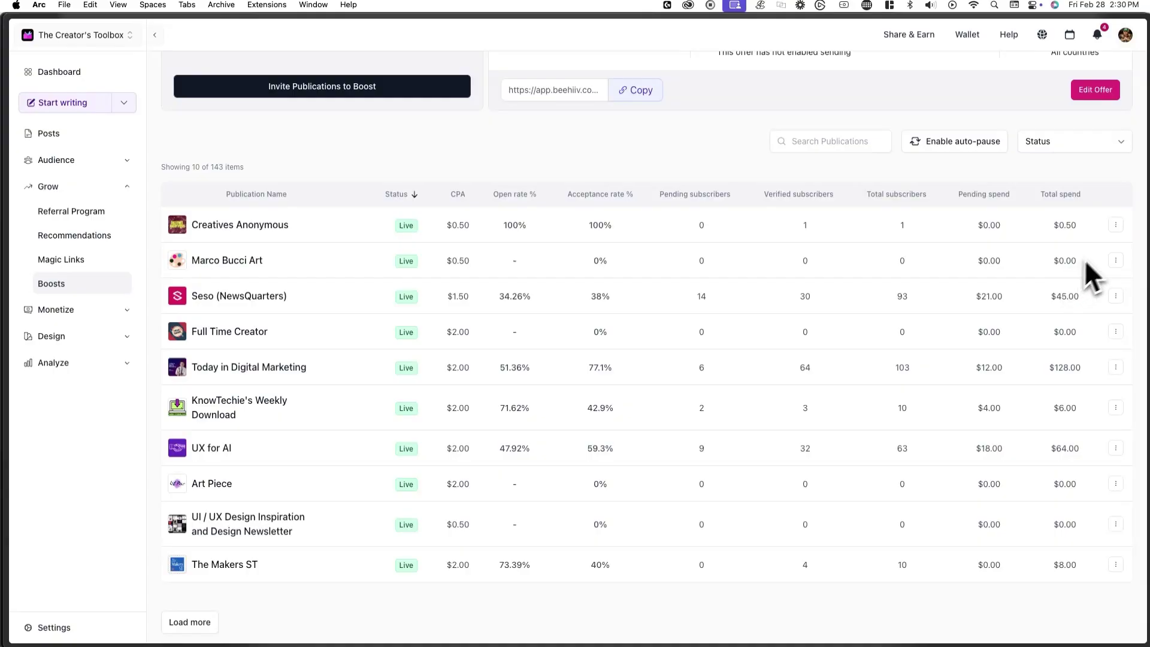
click(1116, 224)
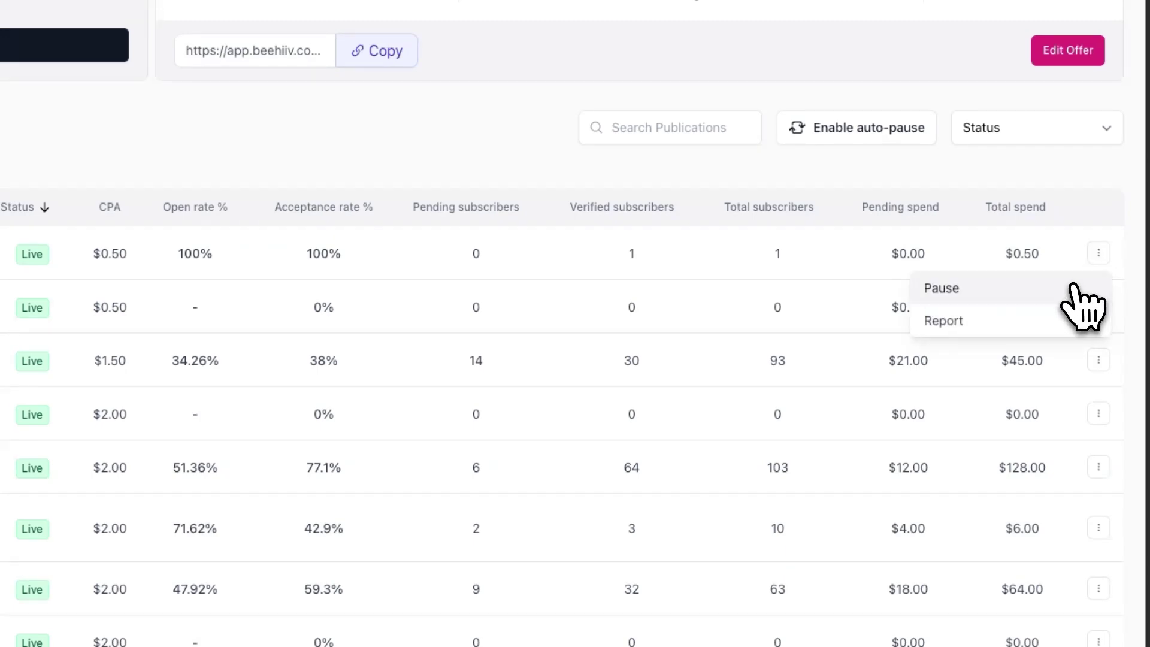
click(1061, 308)
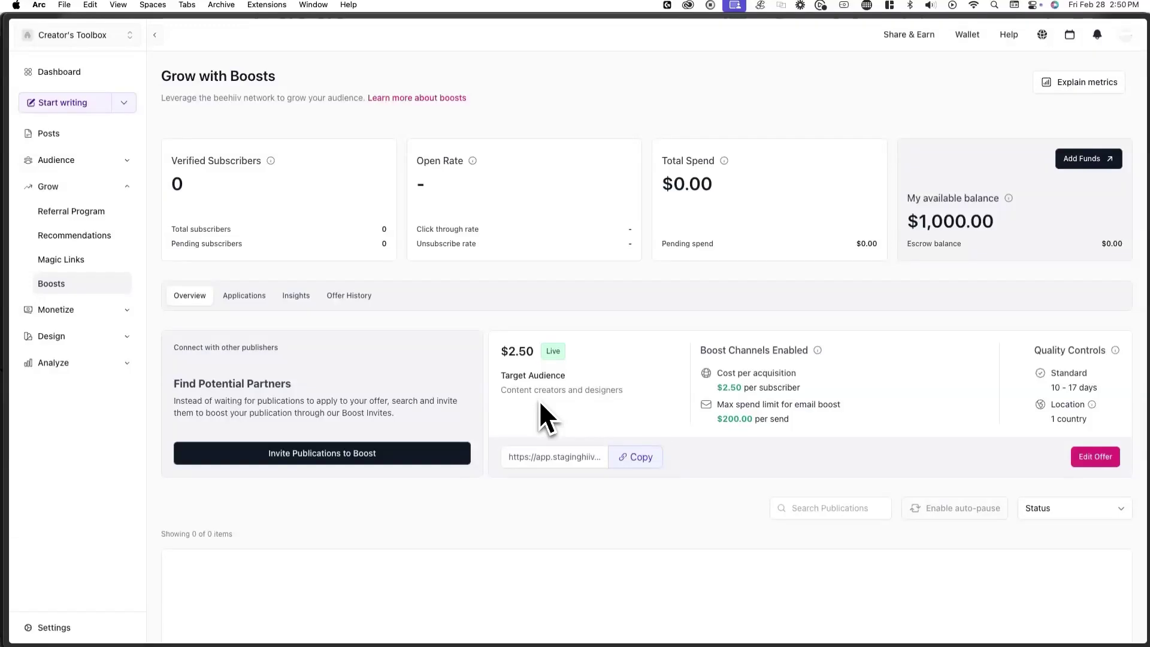
click(454, 459)
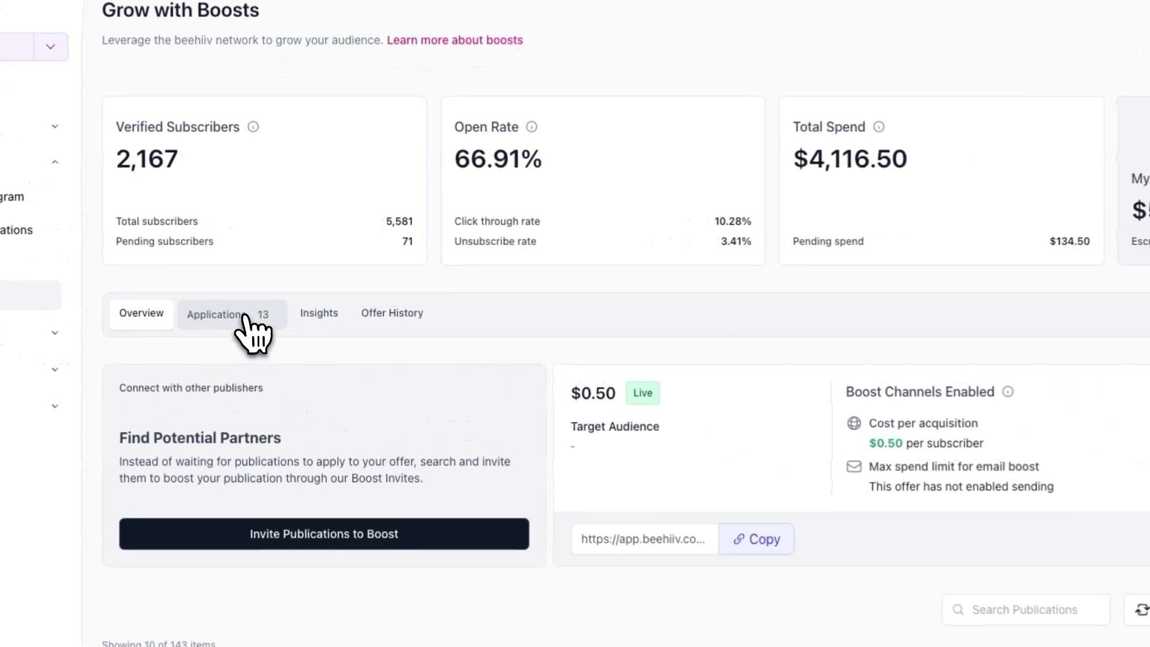
Review the AlgoVault application in Applications, visiting its publication website and returning to the details.
click(249, 295)
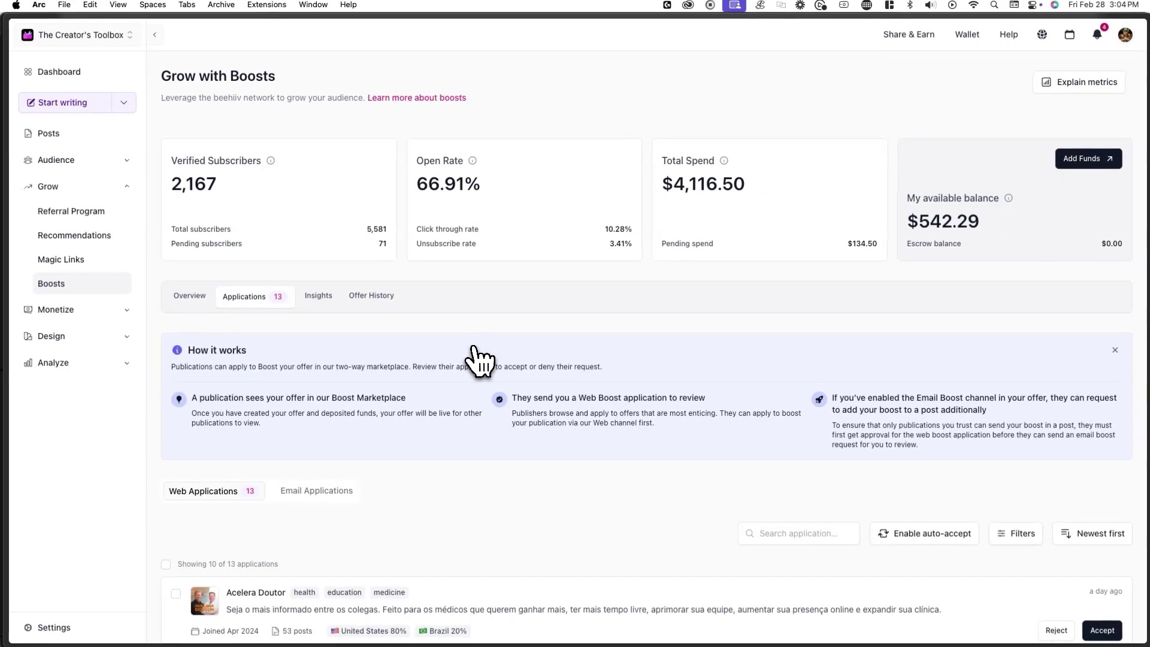
scroll(475, 360, down, 5)
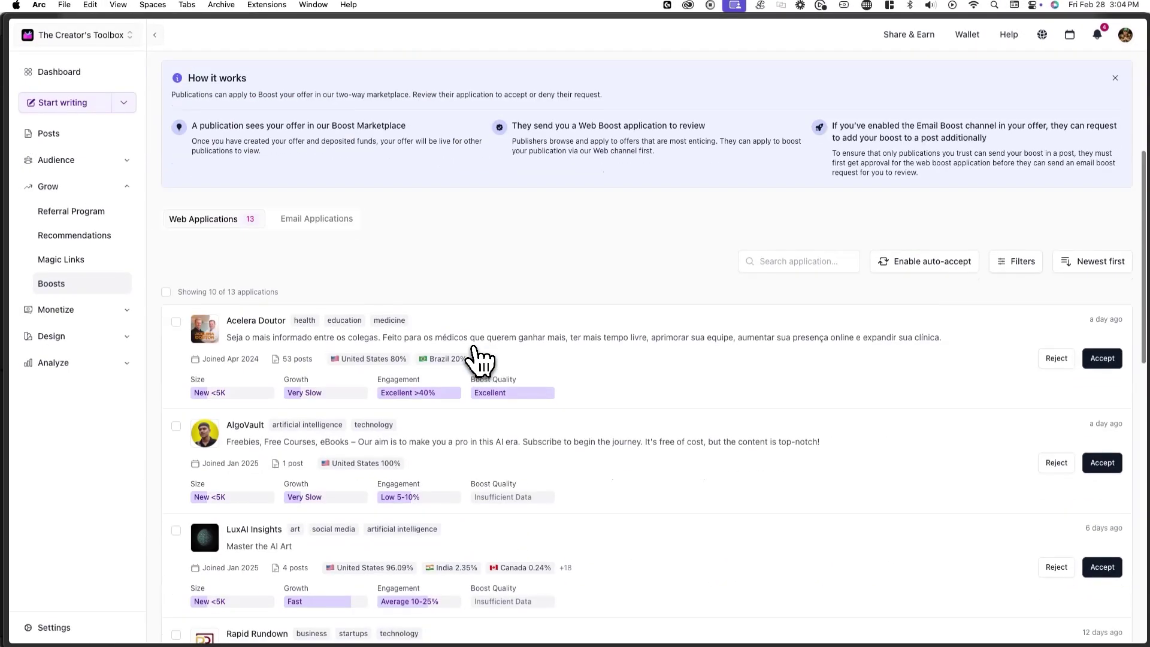
scroll(473, 347, down, 1)
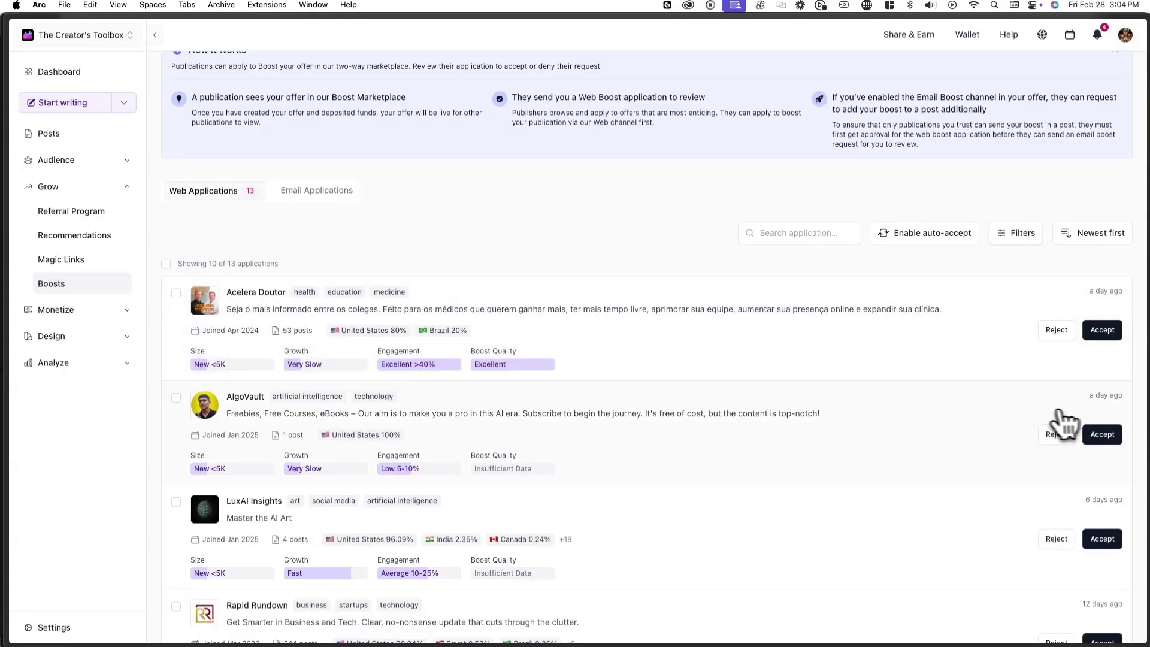
click(1059, 414)
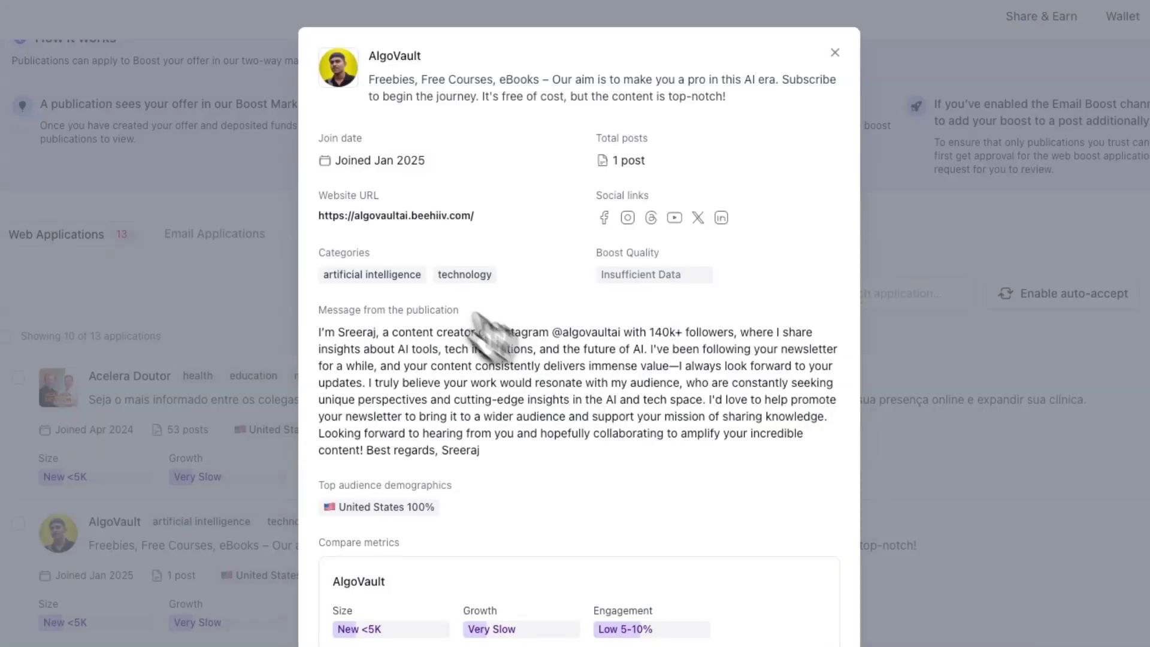
click(398, 217)
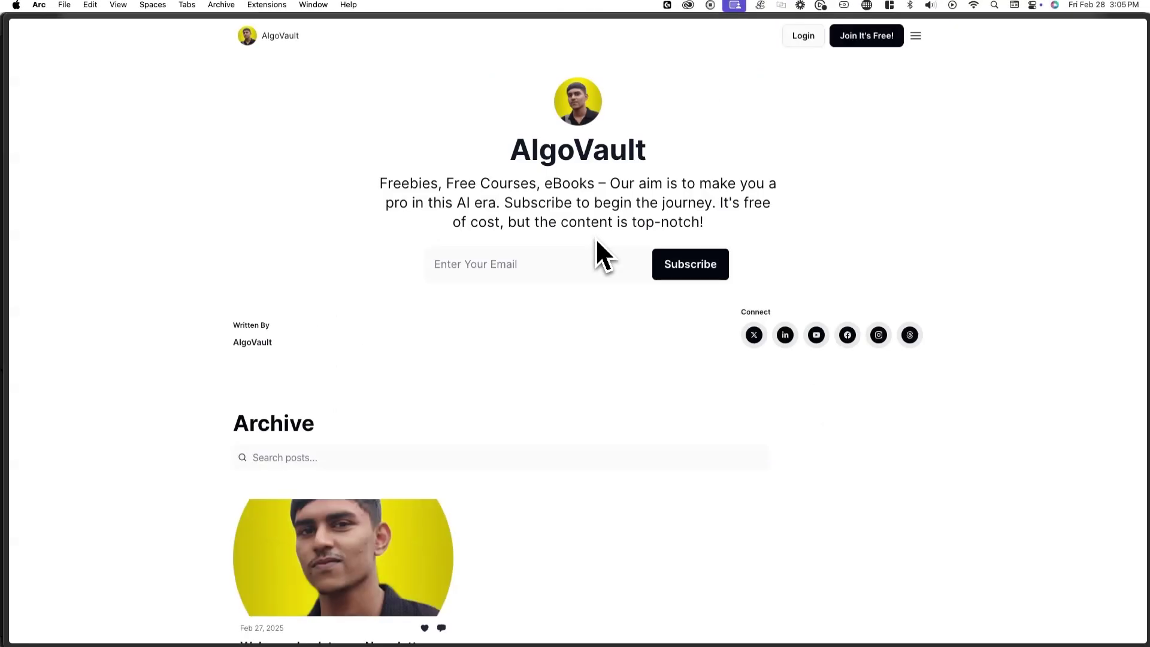
key(super+w)
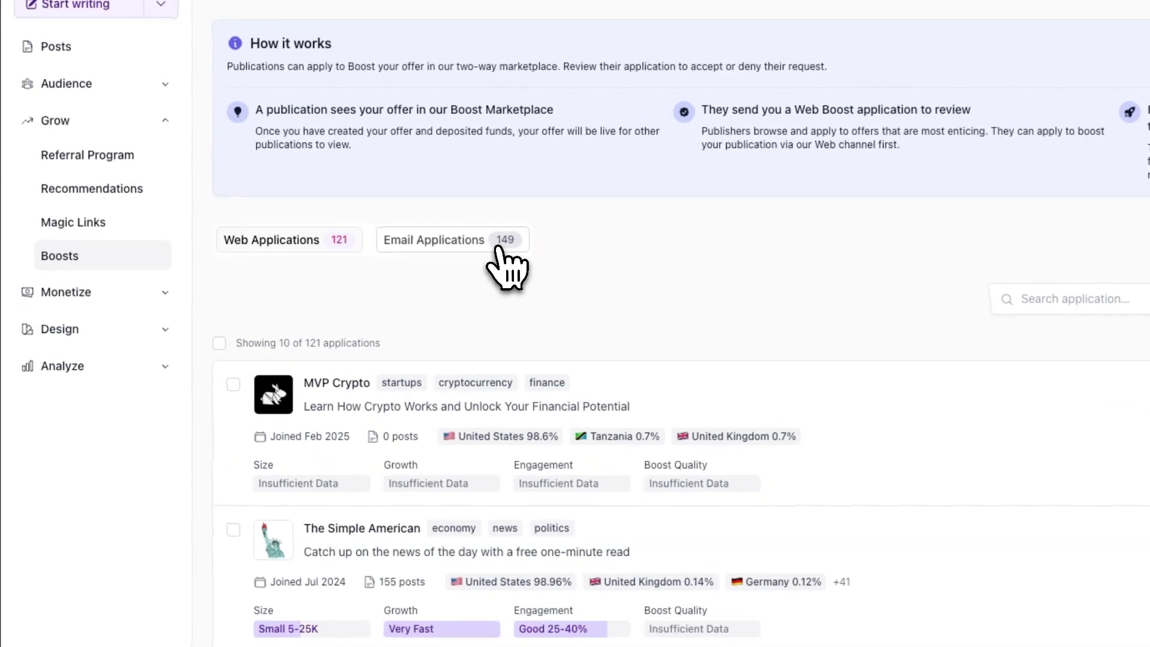
Open the StockMKTNewz Daily Recap email boost application for review, then dismiss it without deciding.
click(505, 258)
scroll(642, 320, down, 3)
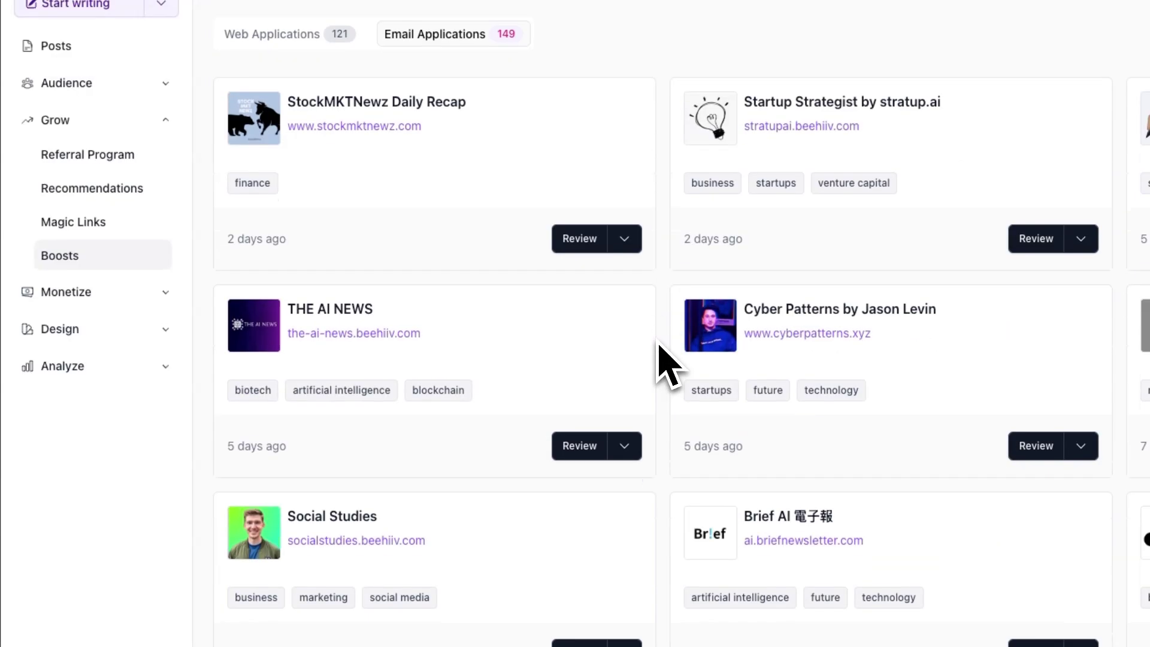
click(579, 239)
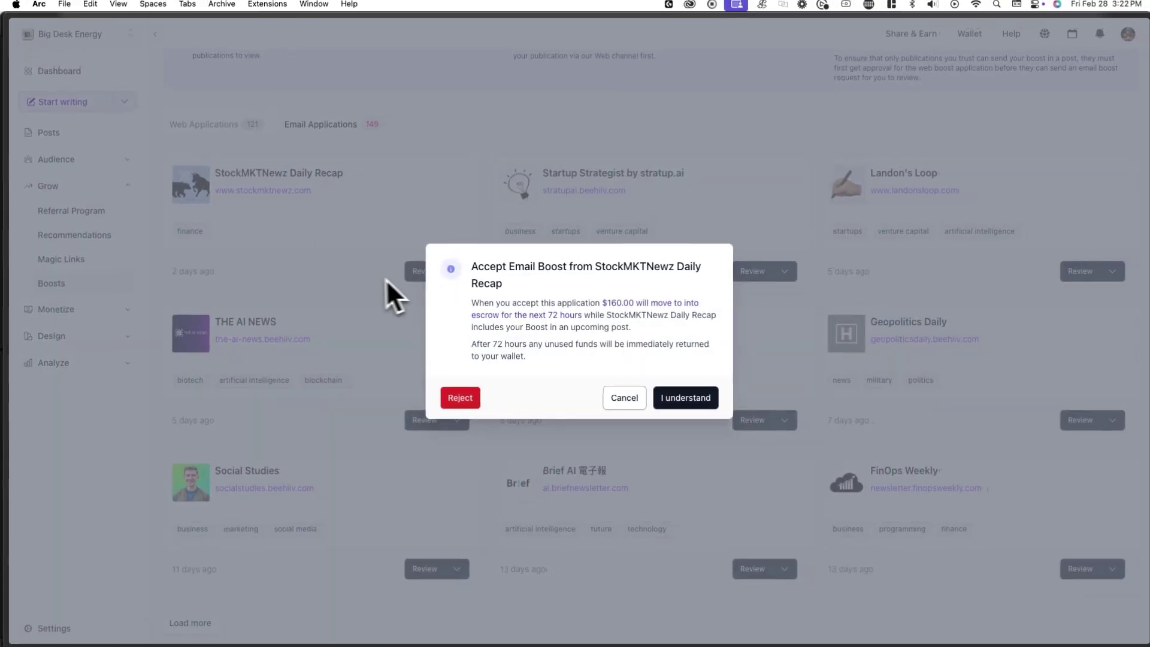
key(Escape)
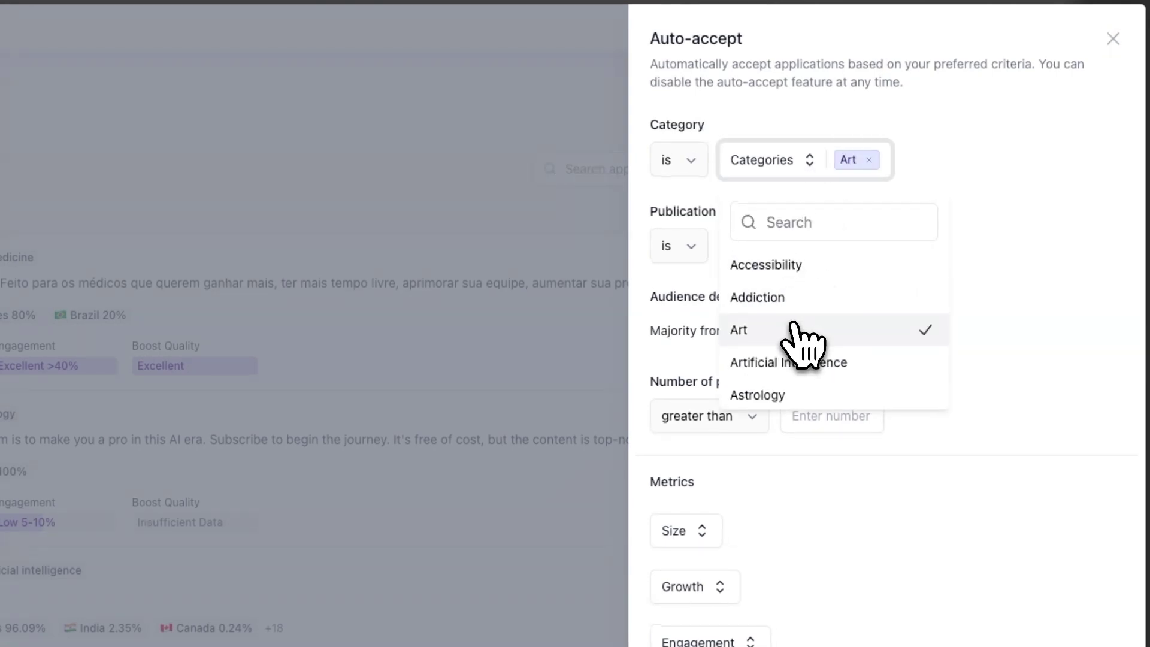
Set auto-accept criteria to Art and Artificial Intelligence categories with Good or Excellent engagement.
click(1057, 237)
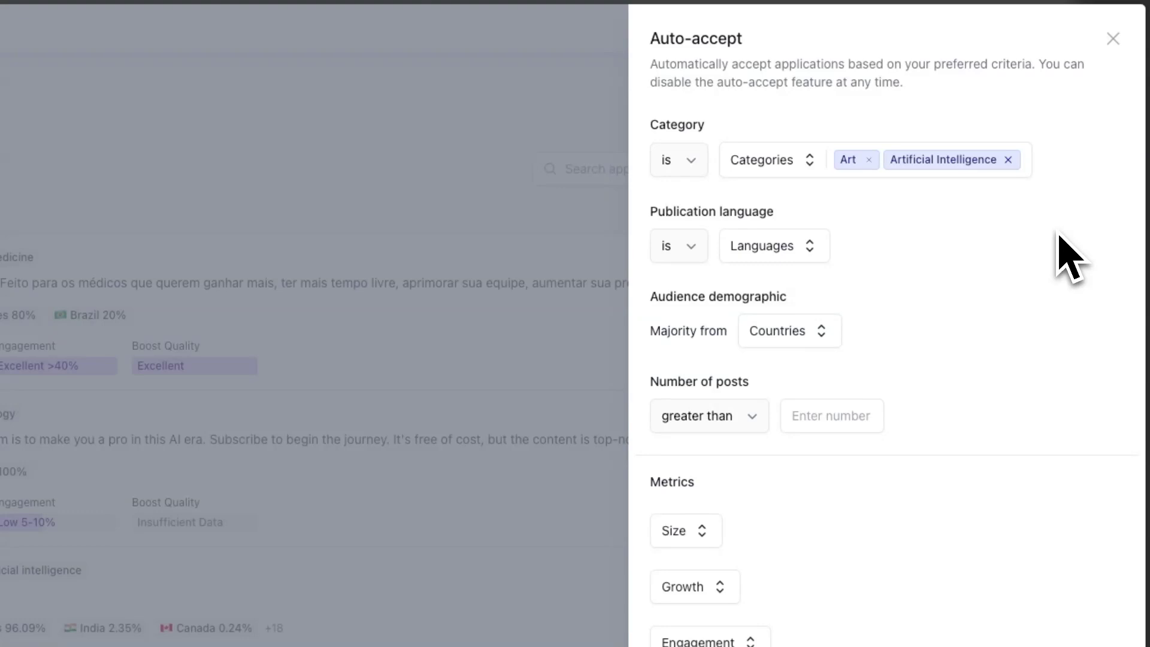
click(733, 643)
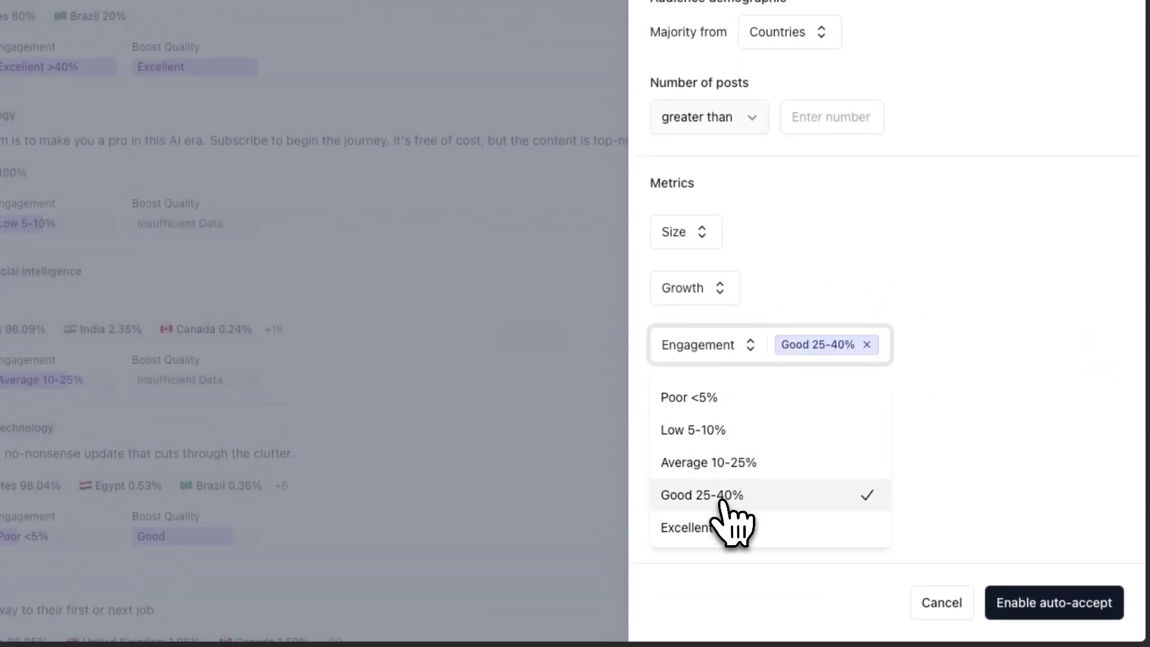
click(758, 527)
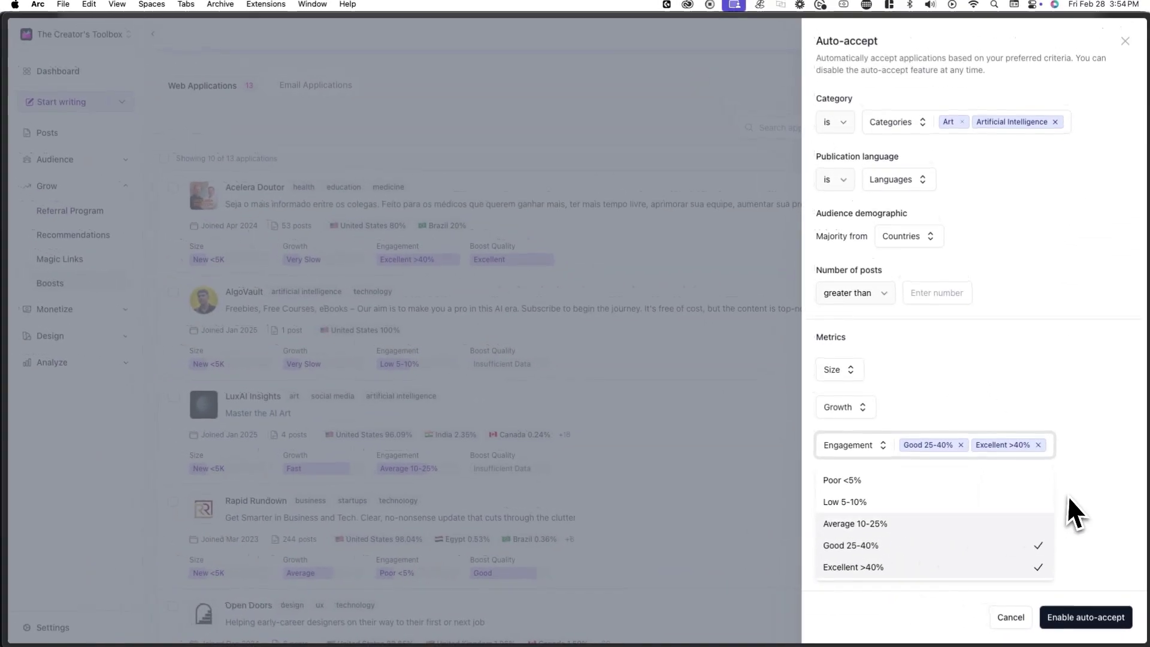
key(Escape)
Sort the boost applications list oldest first.
click(954, 84)
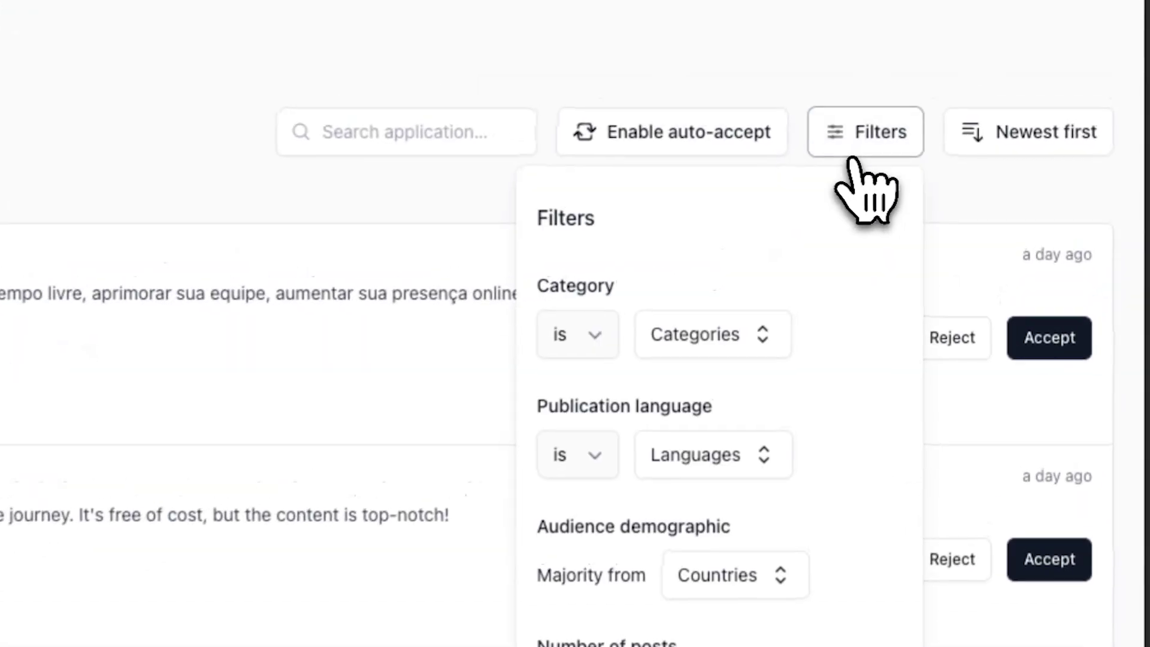
click(849, 158)
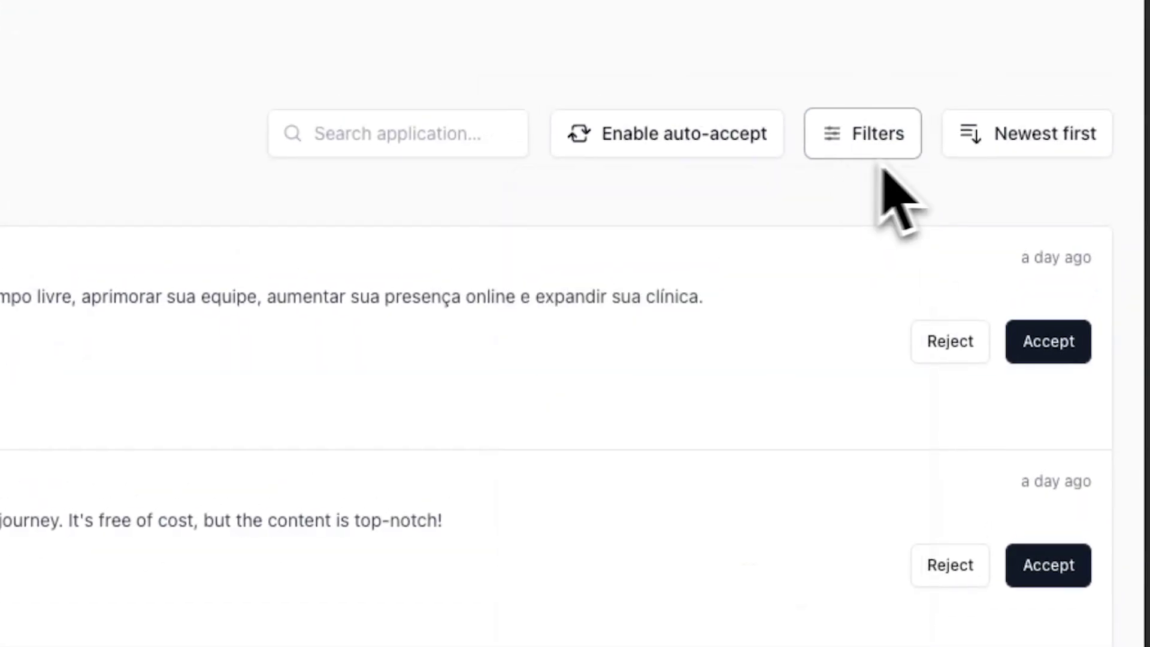
click(975, 150)
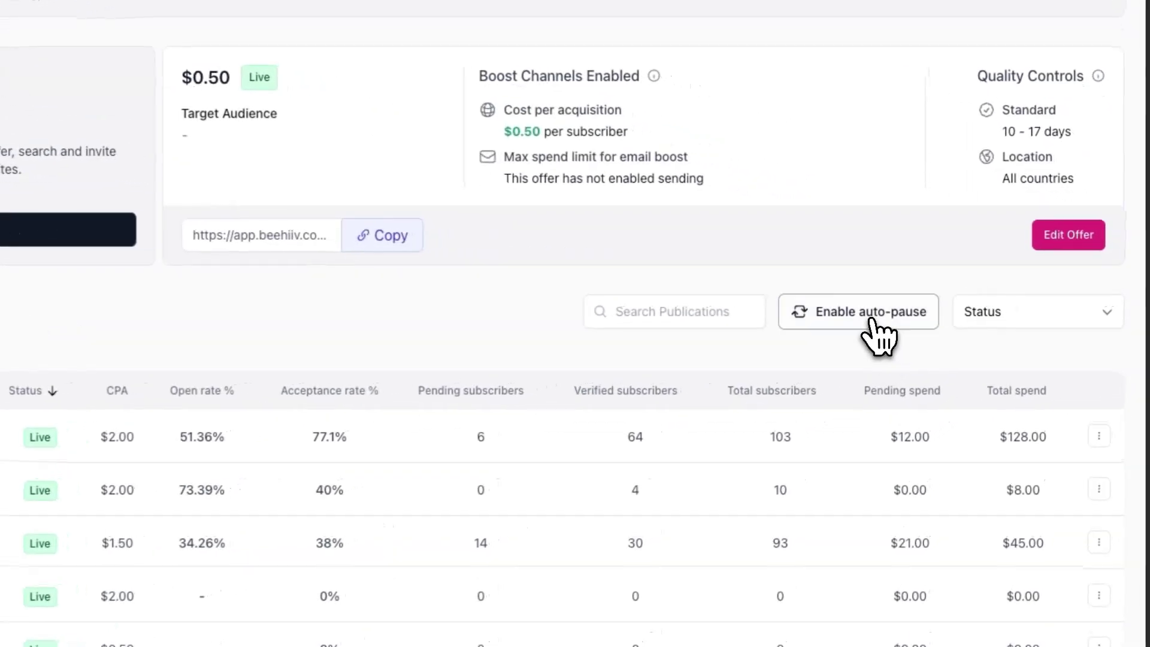
Enable auto-pause at a 40% open rate threshold after 100 verified subscribers, and confirm.
click(871, 320)
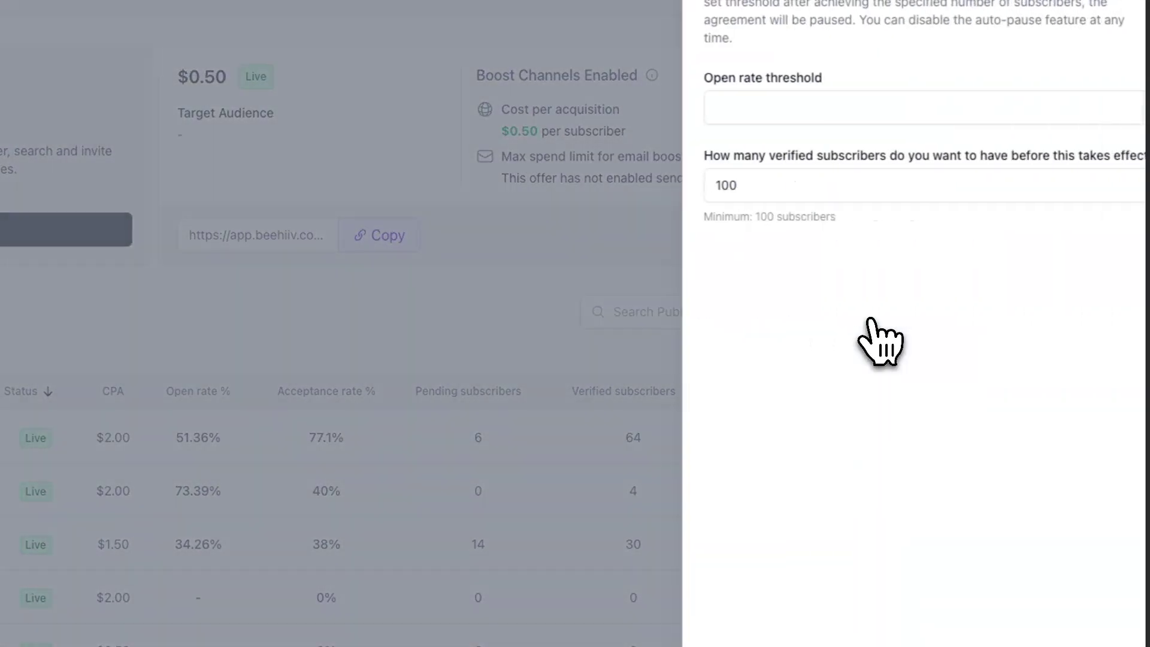
click(854, 212)
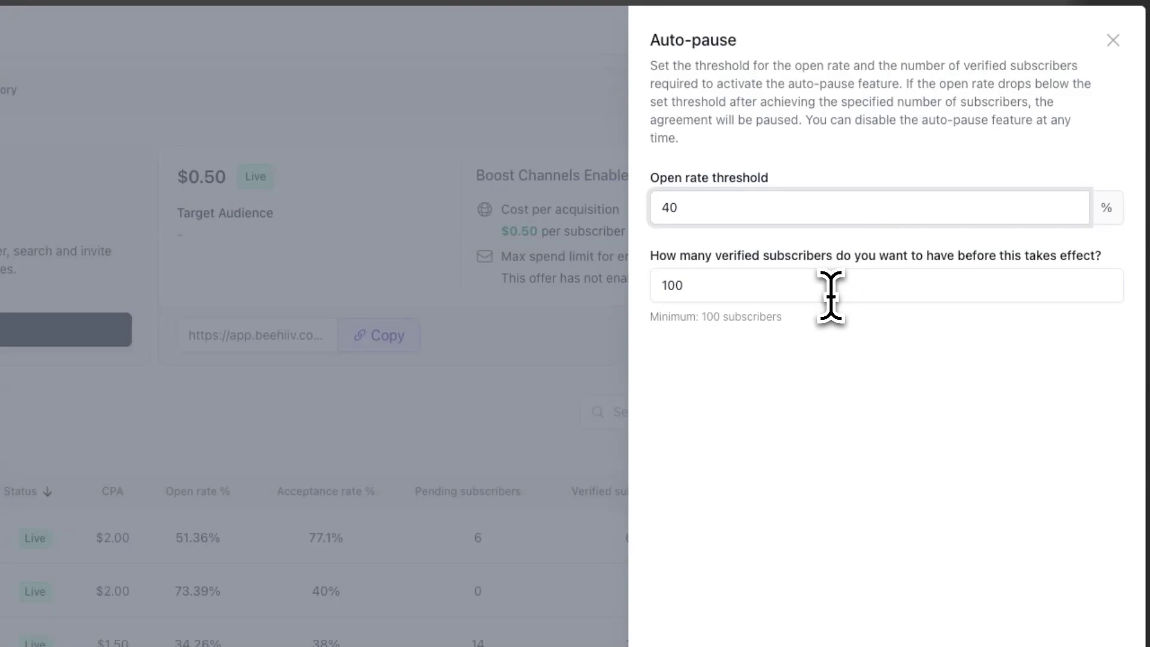
click(1078, 619)
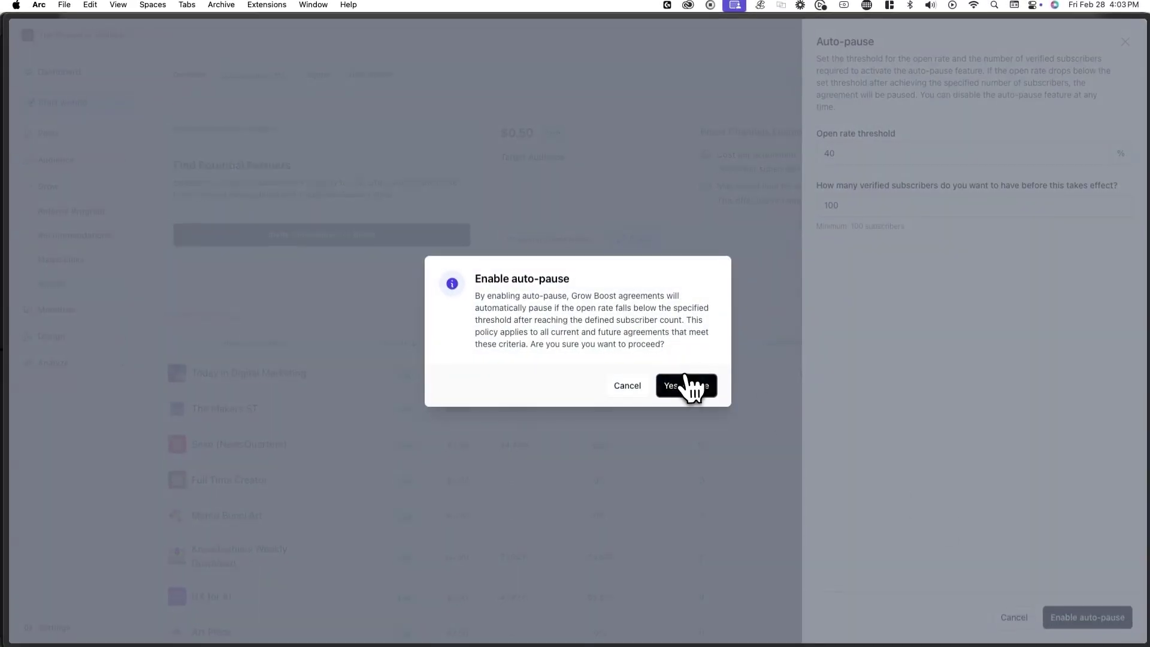
click(686, 383)
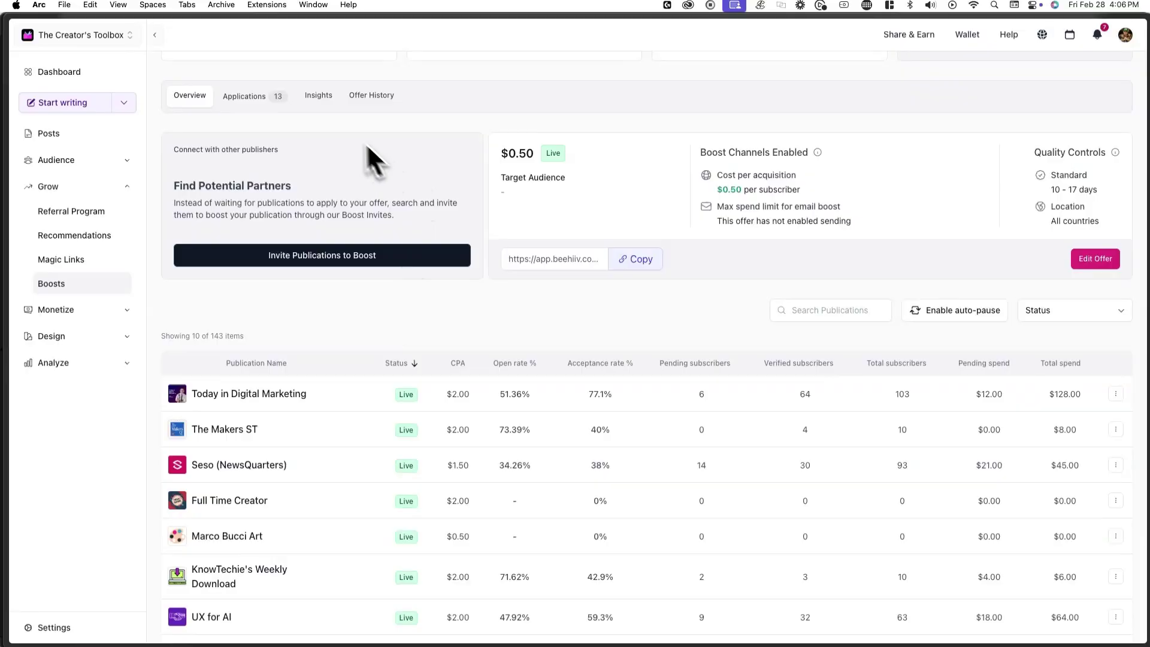
Review the Insights charts, then bring up the disable confirmation for the live $0.50 offer.
click(318, 99)
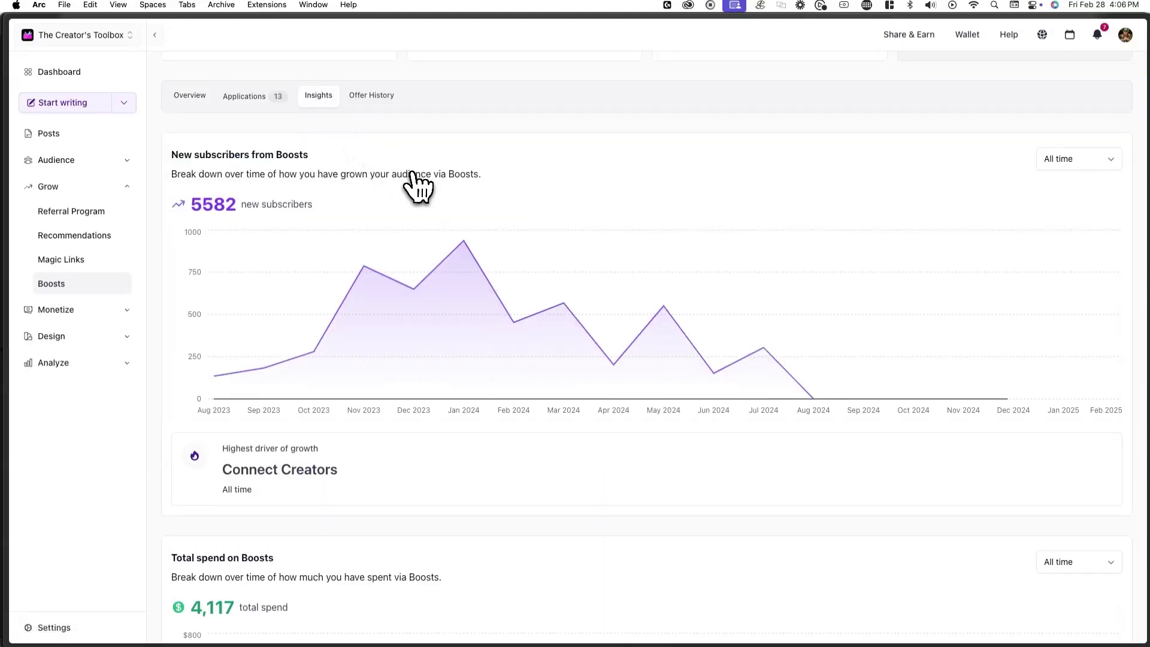
scroll(473, 452, down, 5)
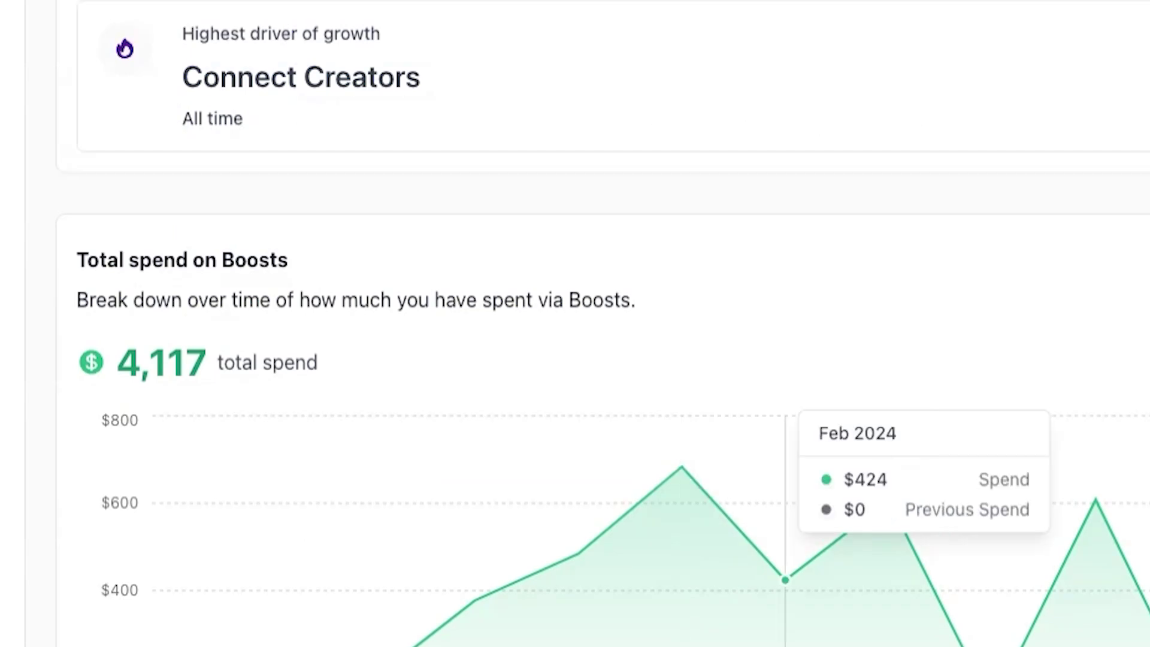
scroll(1003, 582, up, 4)
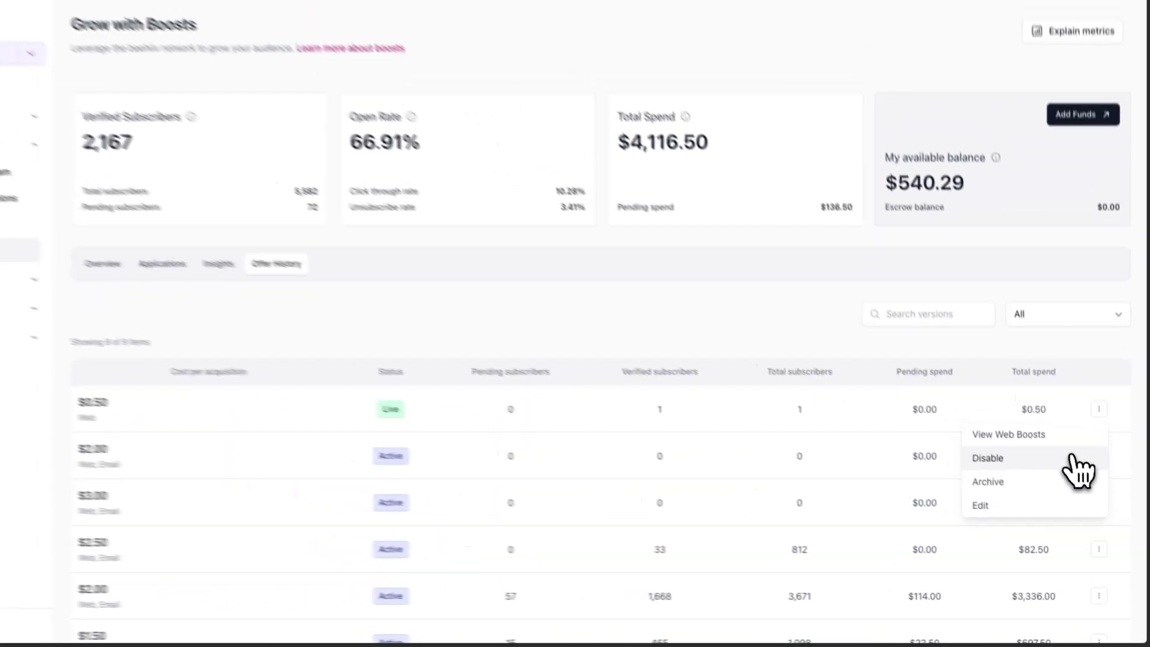
click(1019, 388)
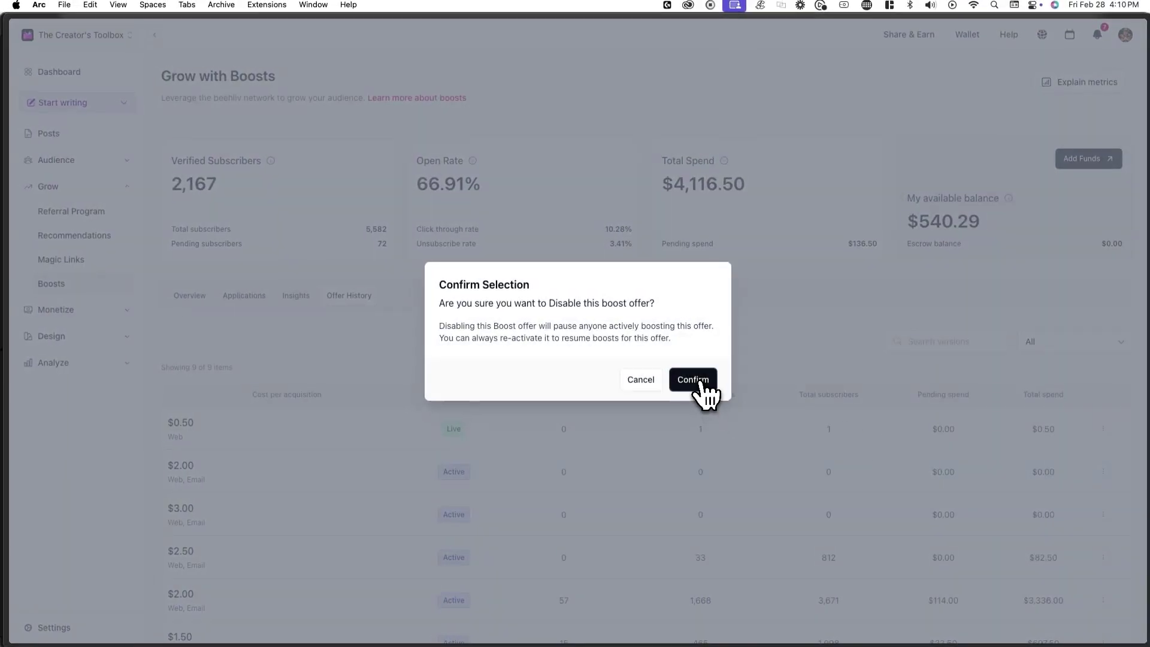